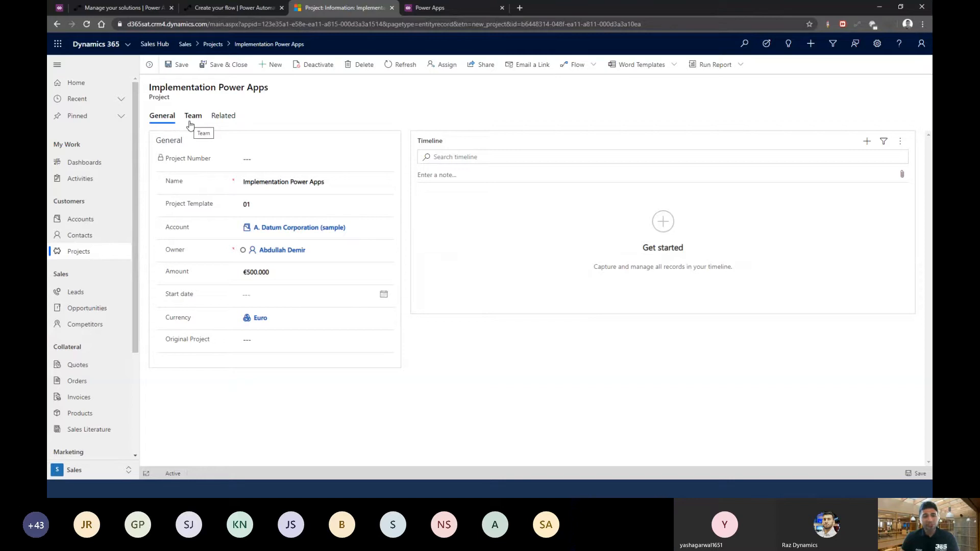
# - Return to the Dynamics 365 projects list, and create a new flow in Power Automate's D365 Saturday solution
pyautogui.click(98, 256)
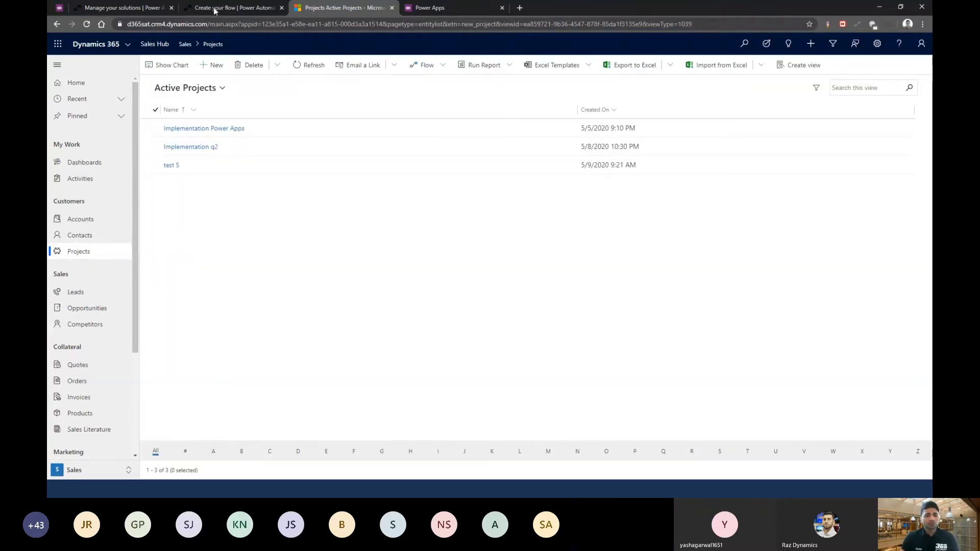
pyautogui.click(129, 9)
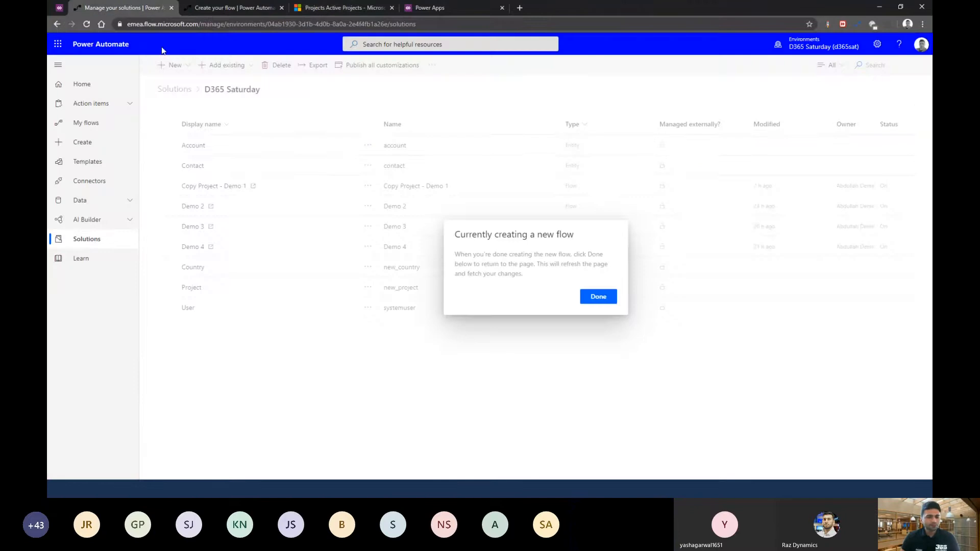
pyautogui.click(603, 302)
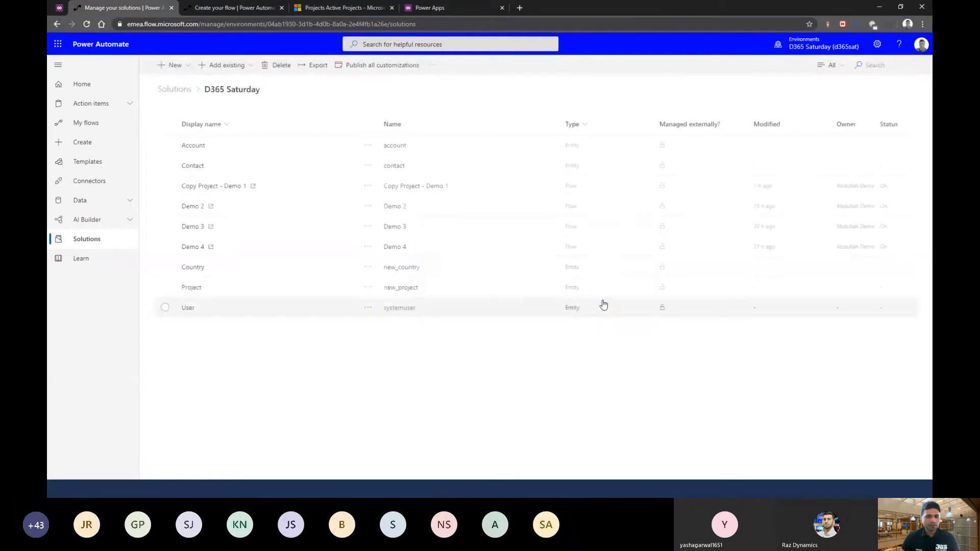
pyautogui.click(185, 69)
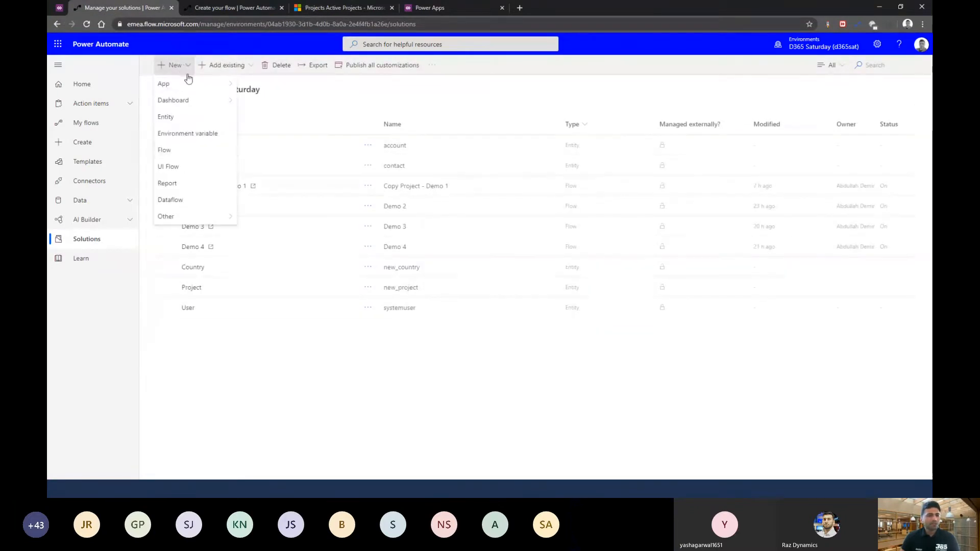
pyautogui.click(198, 156)
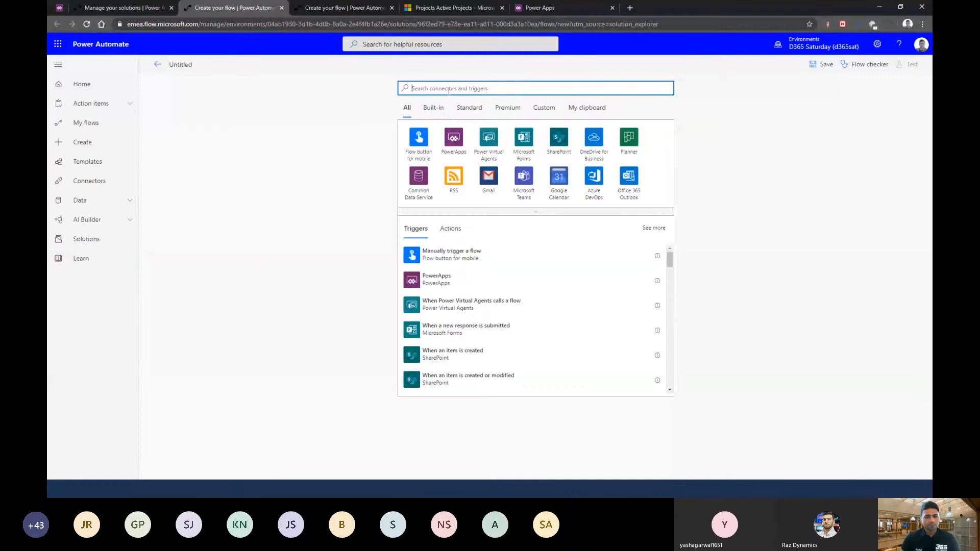
# - Search the connectors for common and add the Common Data Service trigger When a record is selected
pyautogui.write('comm')
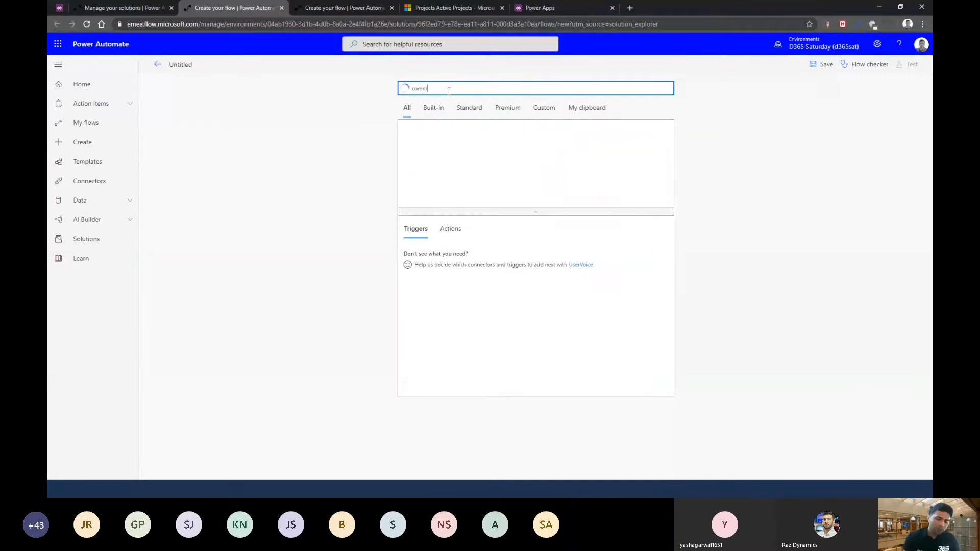
pyautogui.write('on')
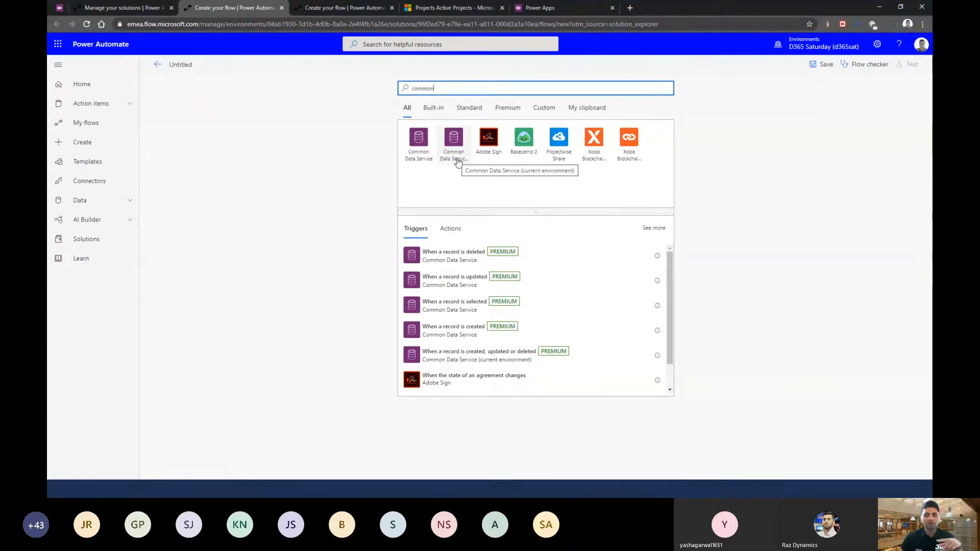
pyautogui.click(420, 159)
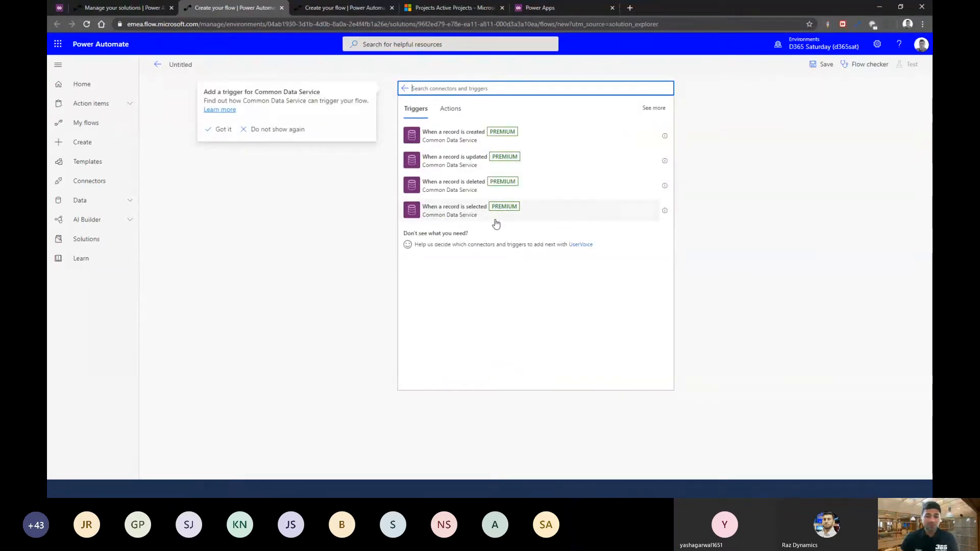
pyautogui.click(457, 217)
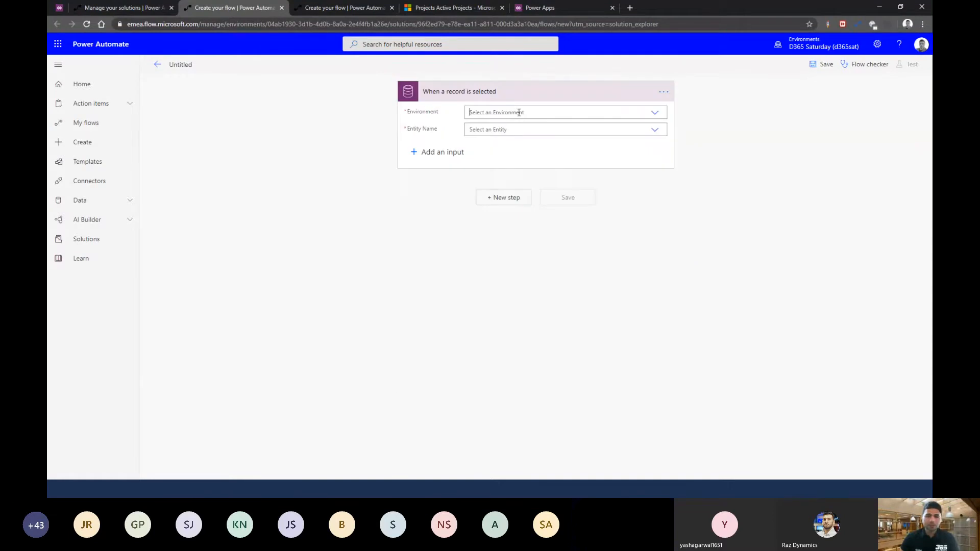
# - Set the trigger's environment to Default and its entity to Projects
pyautogui.click(519, 113)
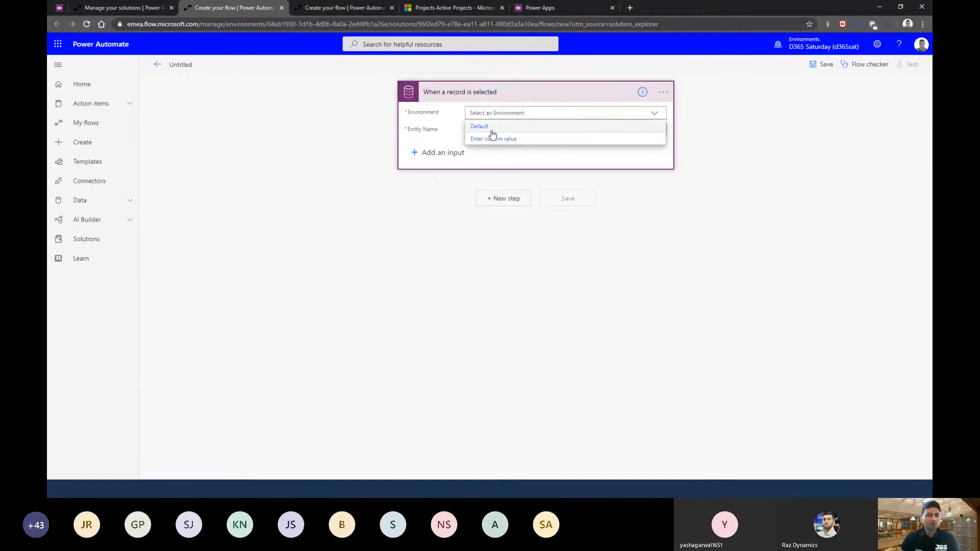
pyautogui.click(500, 127)
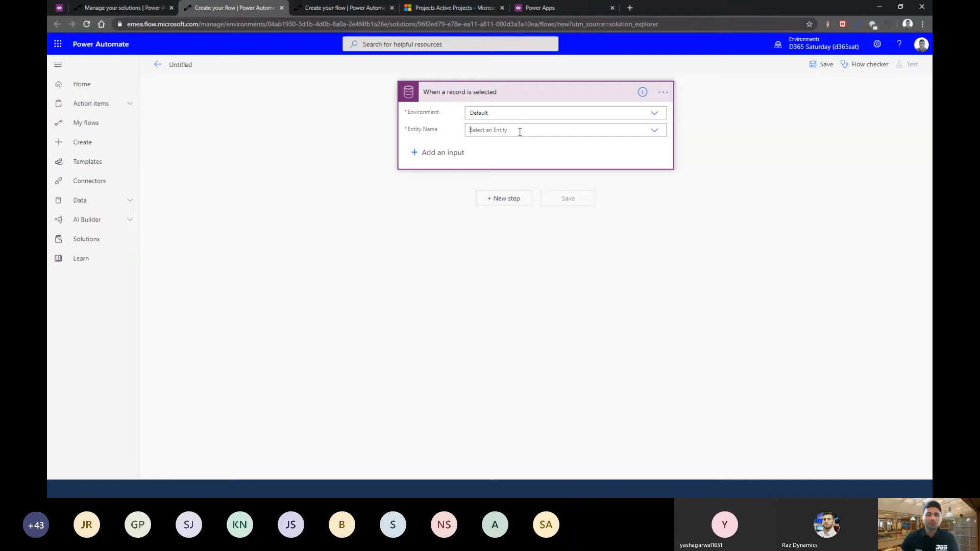
pyautogui.click(520, 132)
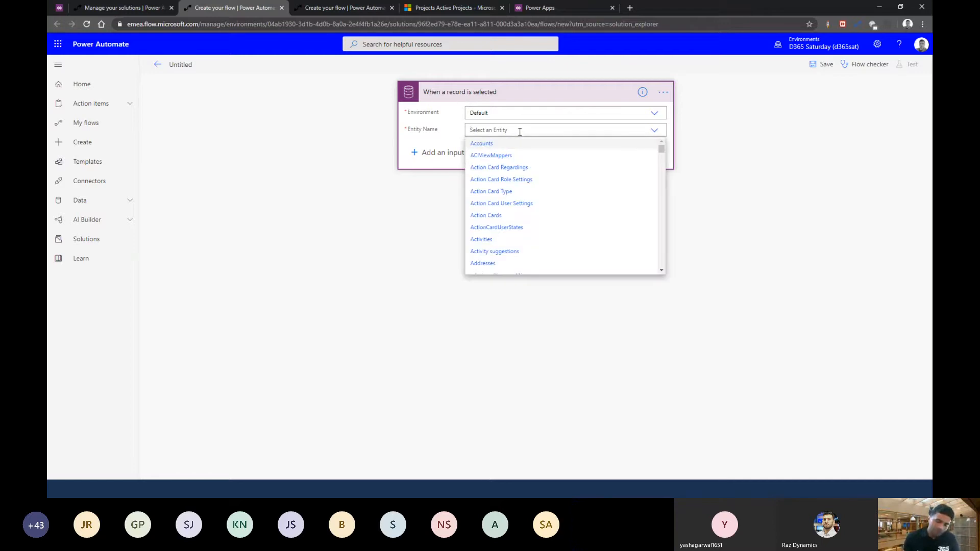
pyautogui.write('projects')
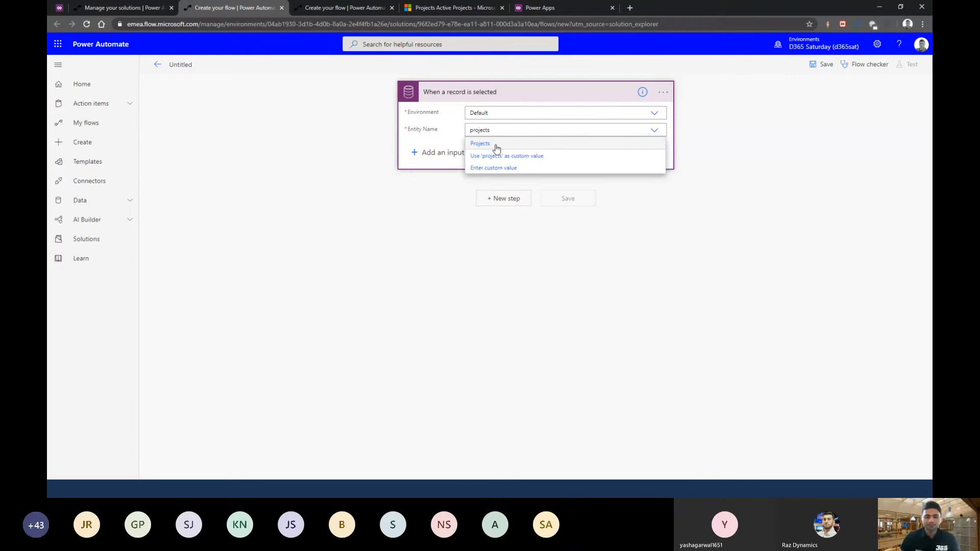
pyautogui.click(536, 146)
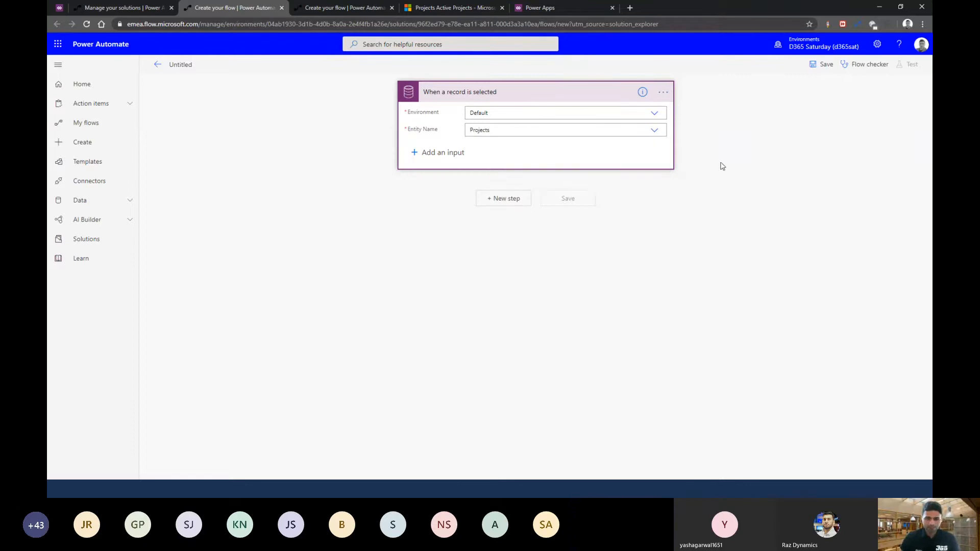
# - Rename the trigger as When a project is selected
pyautogui.click(664, 91)
pyautogui.click(697, 105)
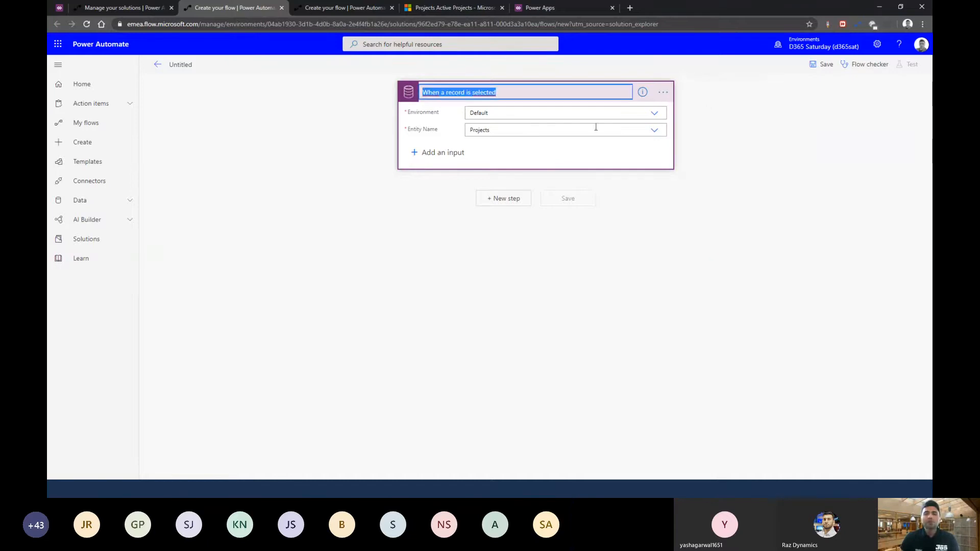
pyautogui.doubleClick(461, 92)
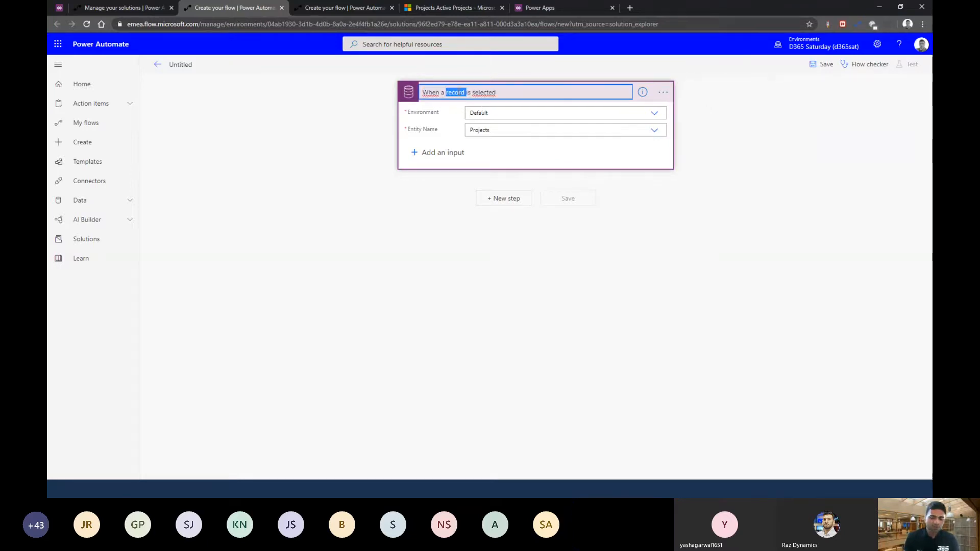
pyautogui.write('project')
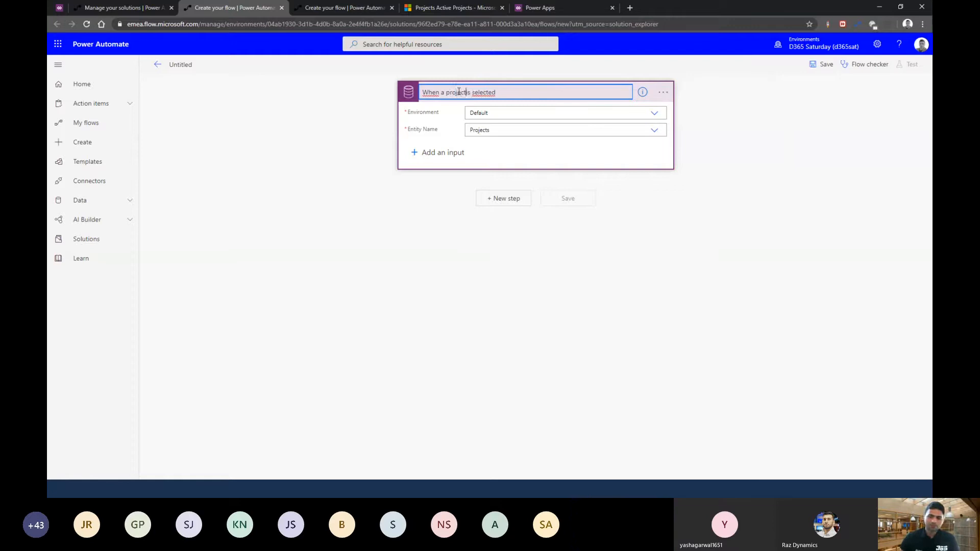
pyautogui.press('Return')
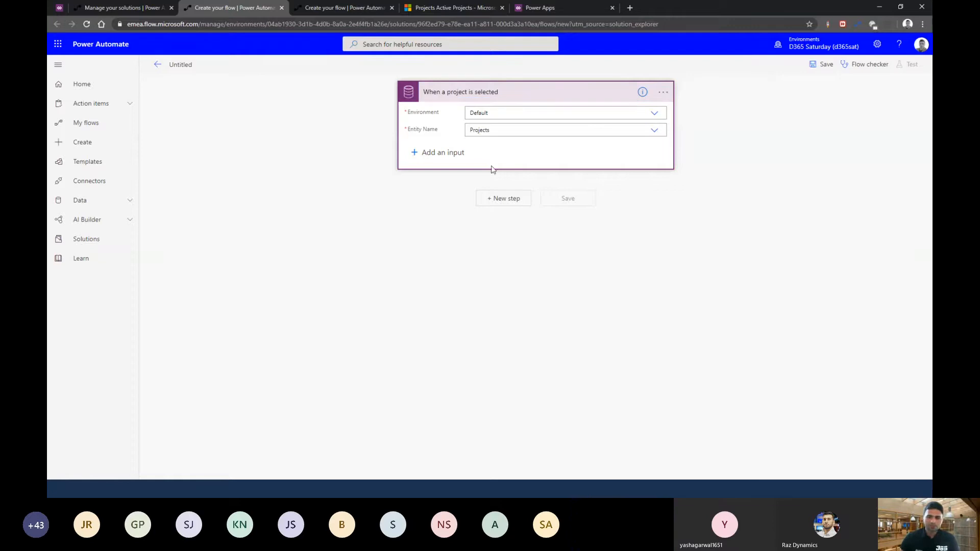
# - Add a date input to the trigger and try to title it Start date
pyautogui.click(443, 151)
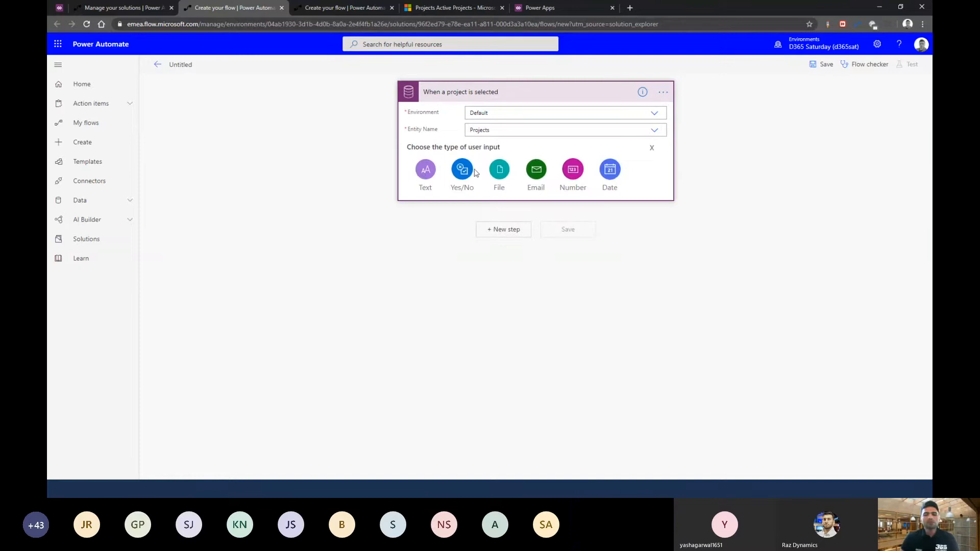
pyautogui.click(610, 170)
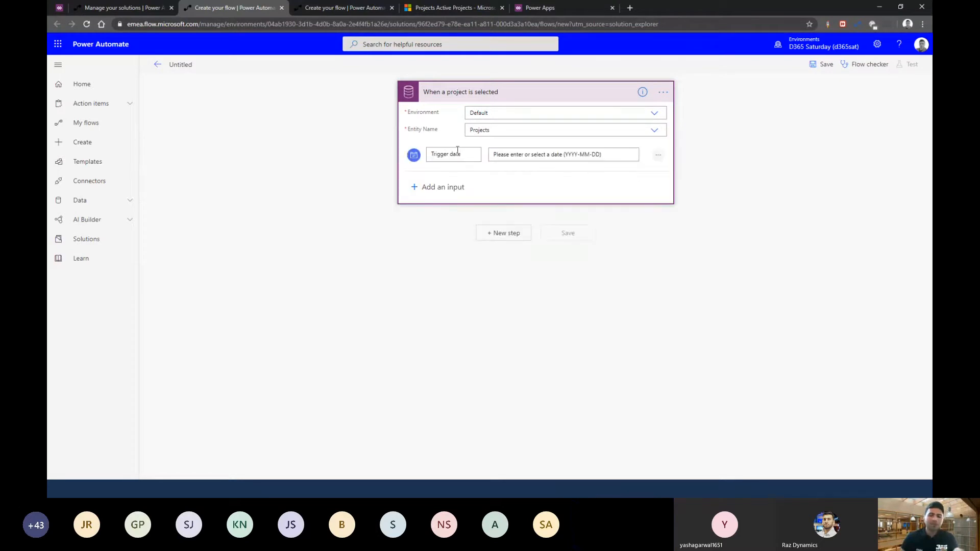
pyautogui.moveTo(431, 156); pyautogui.dragTo(449, 156)
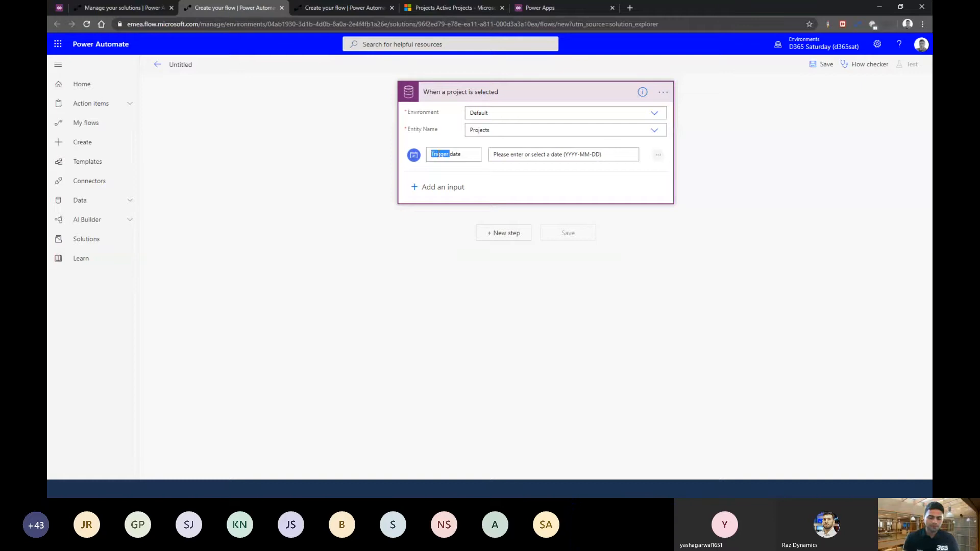
pyautogui.write('Start')
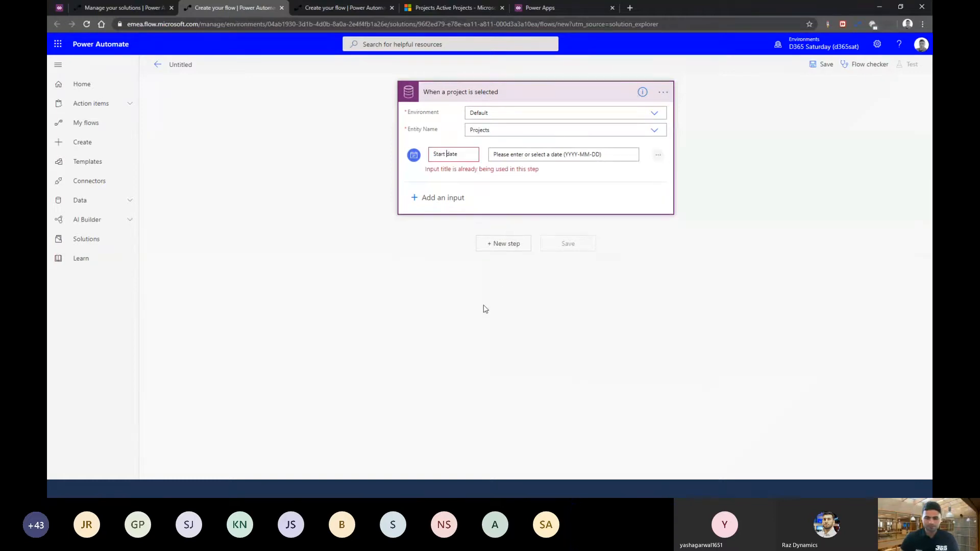
pyautogui.click(484, 307)
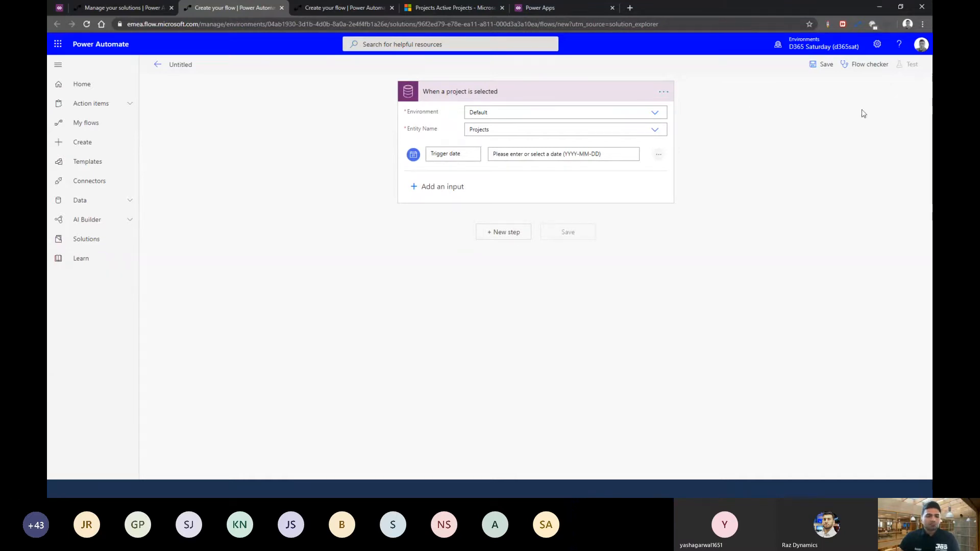
# - Name the flow Demo - Ondemand
pyautogui.click(183, 65)
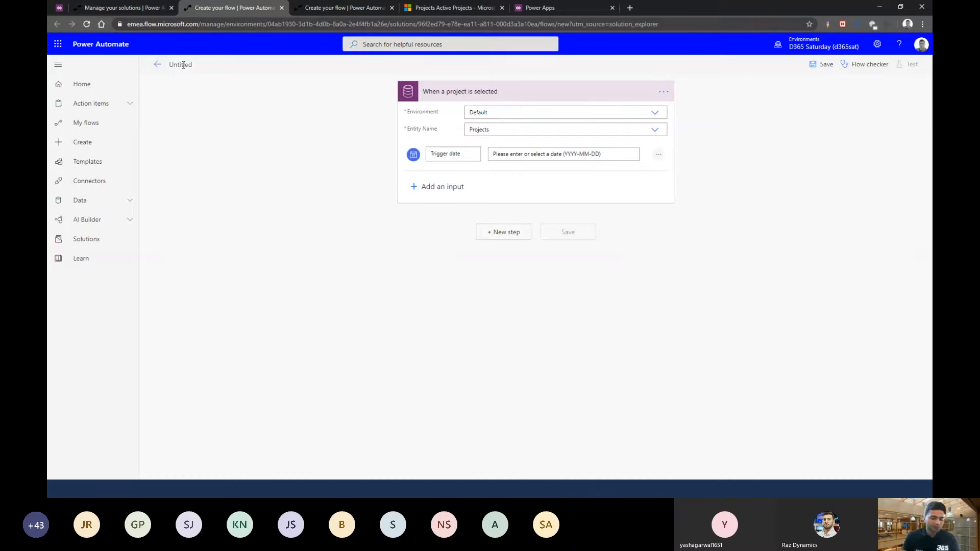
pyautogui.hotkey('ctrl', 'a')
pyautogui.press('BackSpace')
pyautogui.write('Demo')
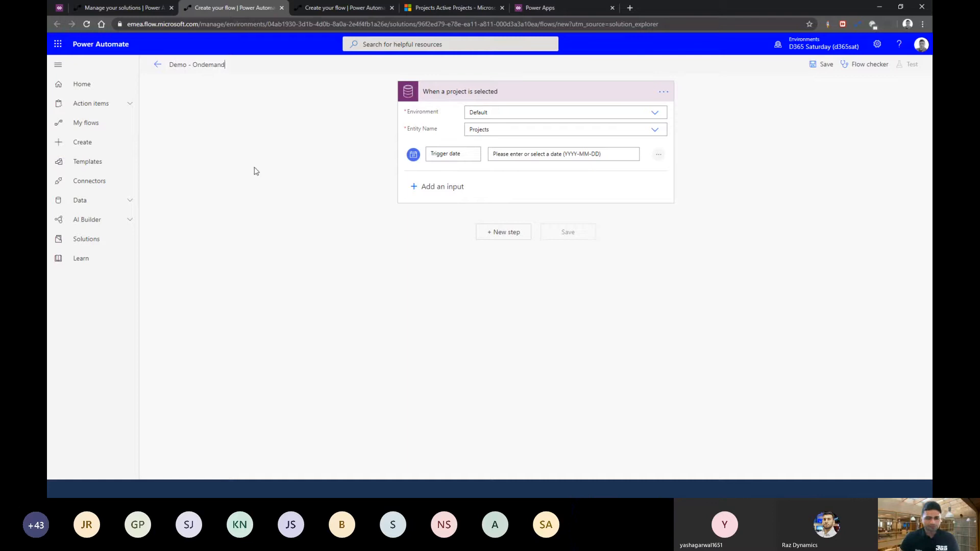
# - Add a List records action from Common Data Service (current environment) after the trigger
pyautogui.click(508, 232)
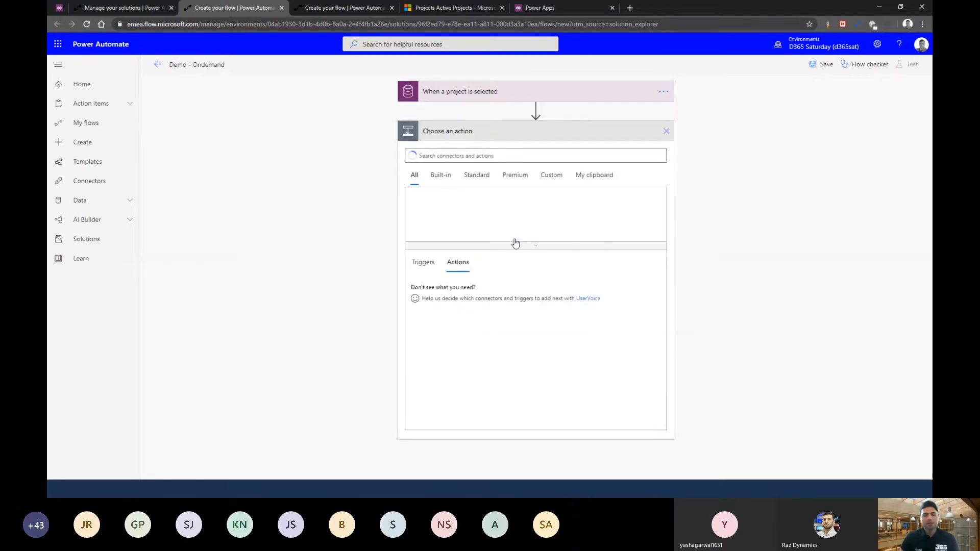
pyautogui.write('common')
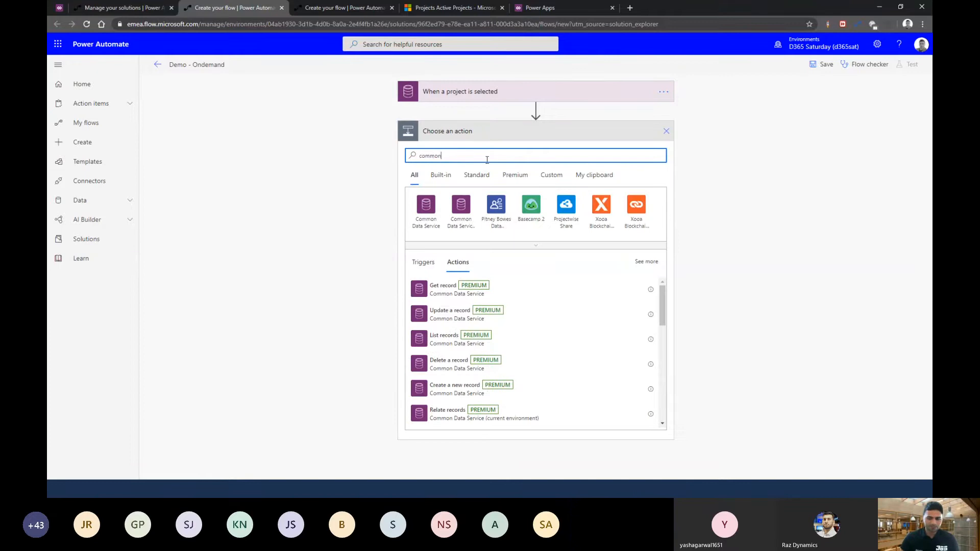
pyautogui.click(461, 206)
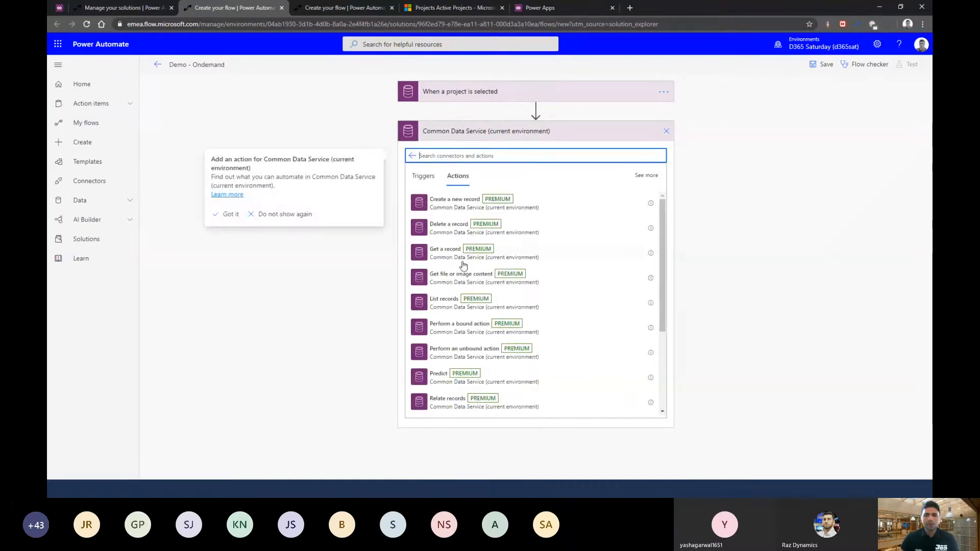
pyautogui.click(442, 302)
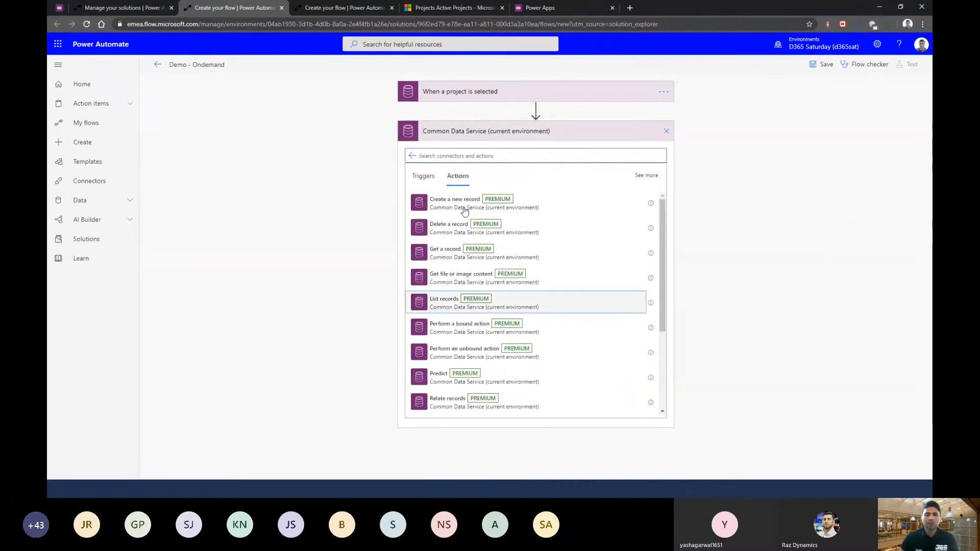
# - Switch to Dynamics 365 and review the project team of the Implementation Power Apps project
pyautogui.click(450, 8)
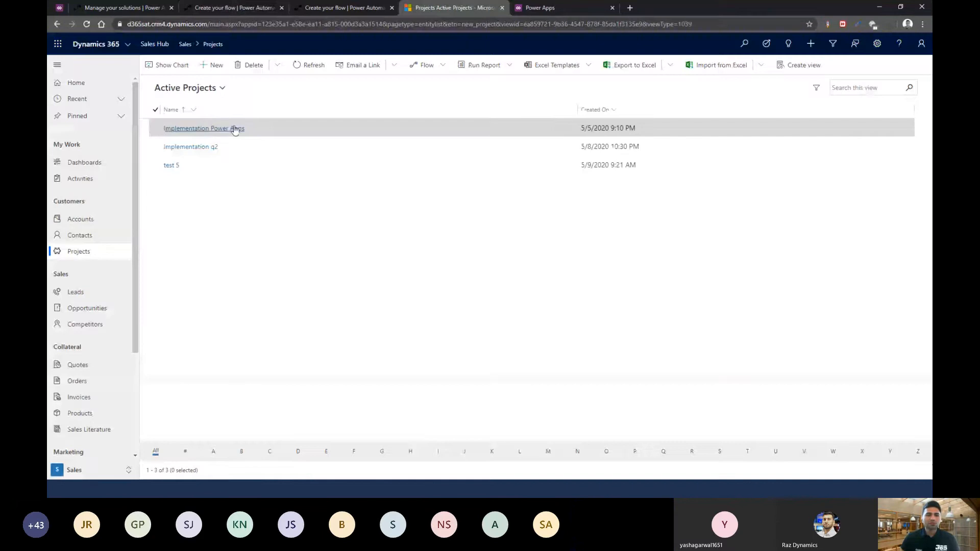
pyautogui.click(207, 129)
pyautogui.click(193, 118)
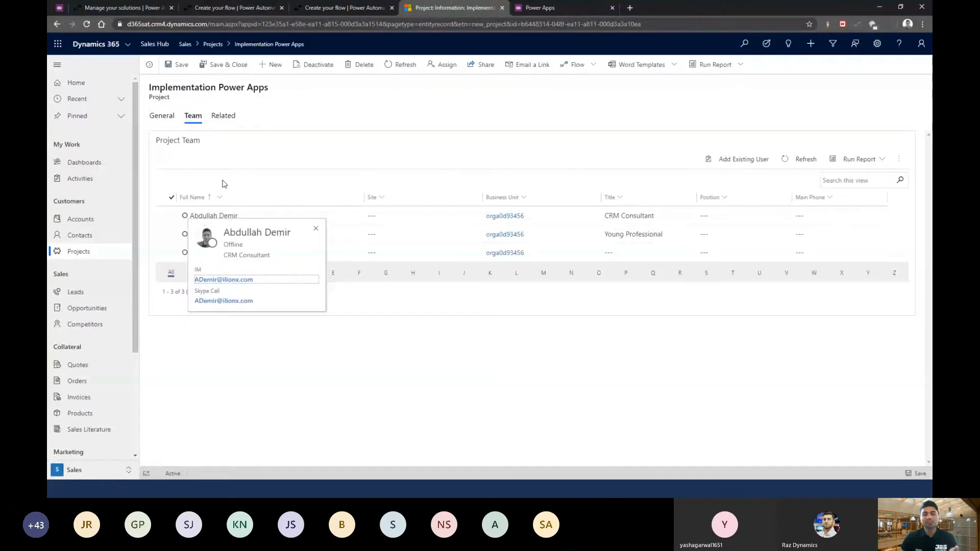
pyautogui.click(161, 126)
# - Switch to the untitled Power Automate flow and view the triggers of Common Data Service (current environment)
pyautogui.click(327, 8)
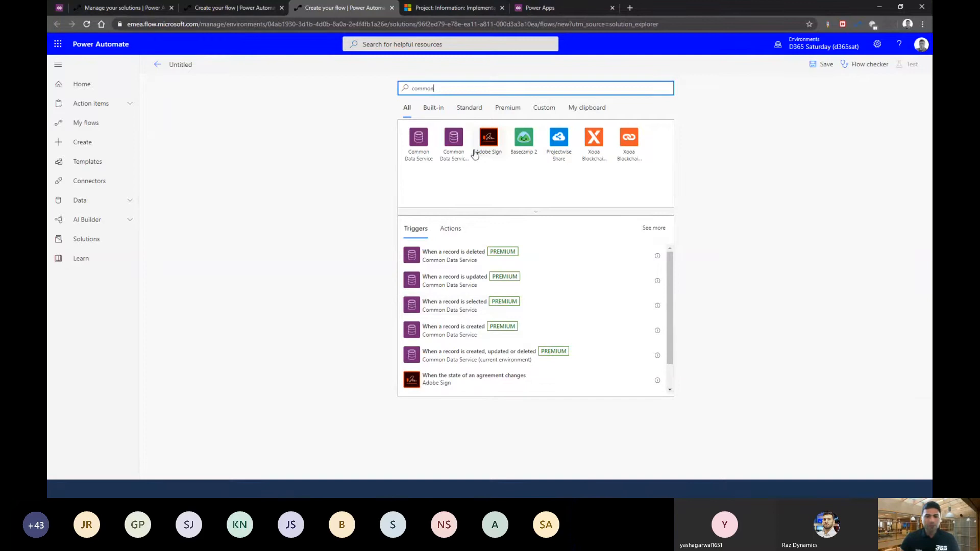
pyautogui.click(454, 155)
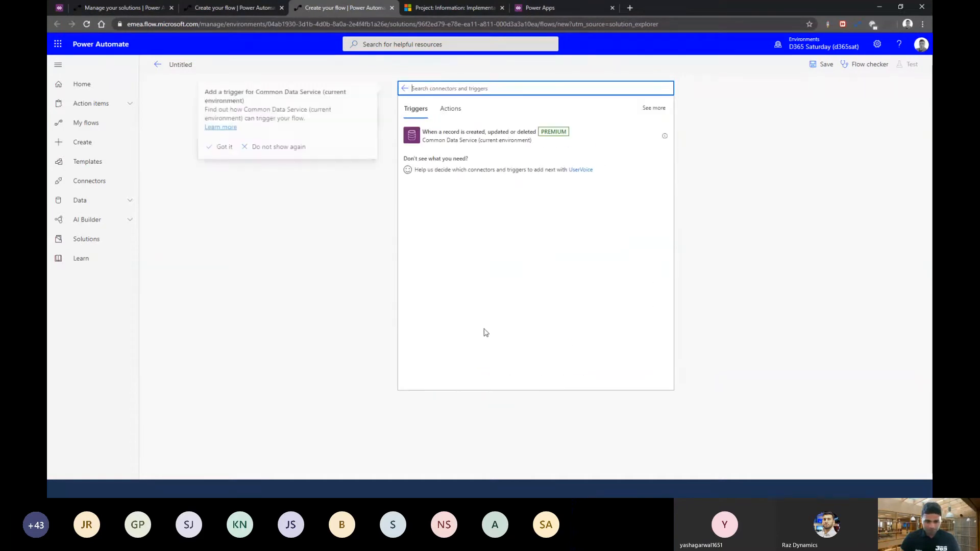
# - Switch to Power Apps and open the Project entity in the D365 Saturday solution
pyautogui.click(231, 8)
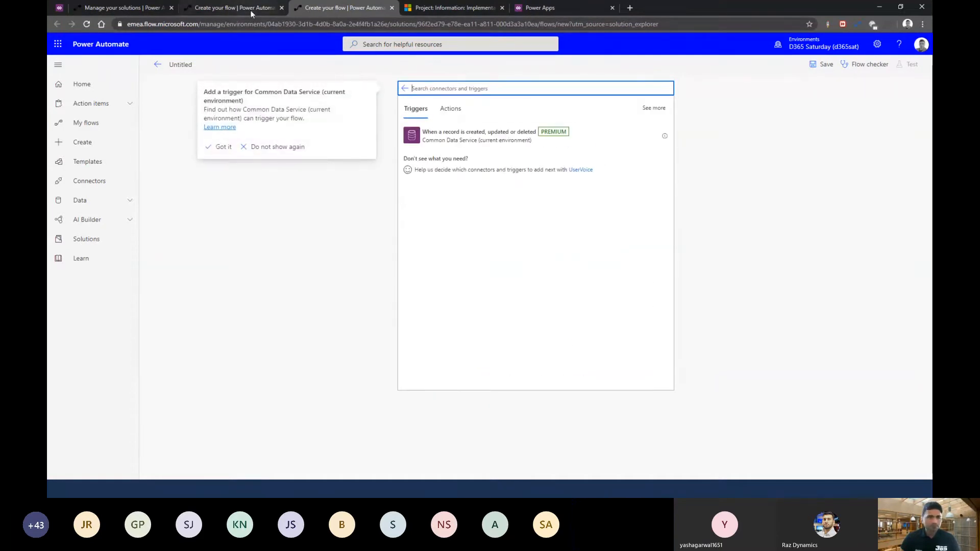
pyautogui.click(513, 153)
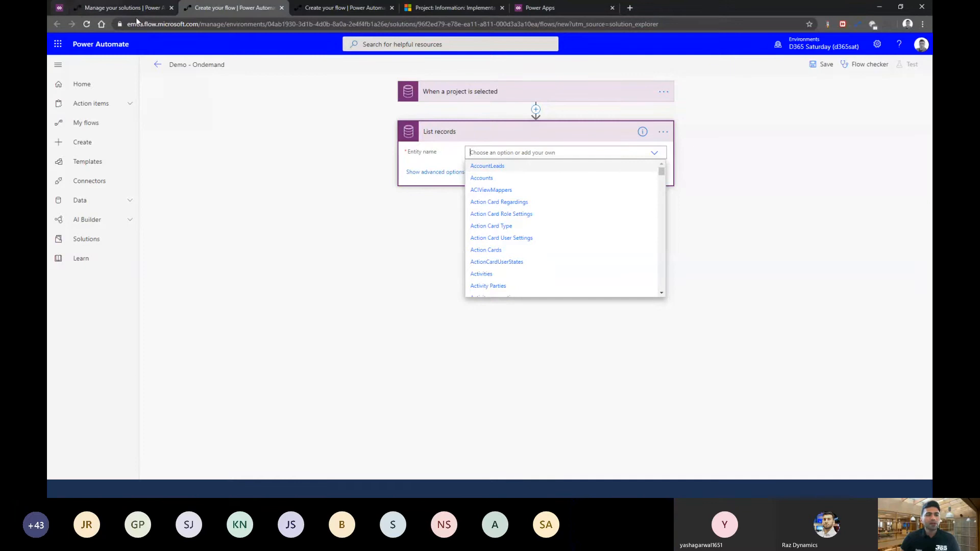
pyautogui.click(60, 8)
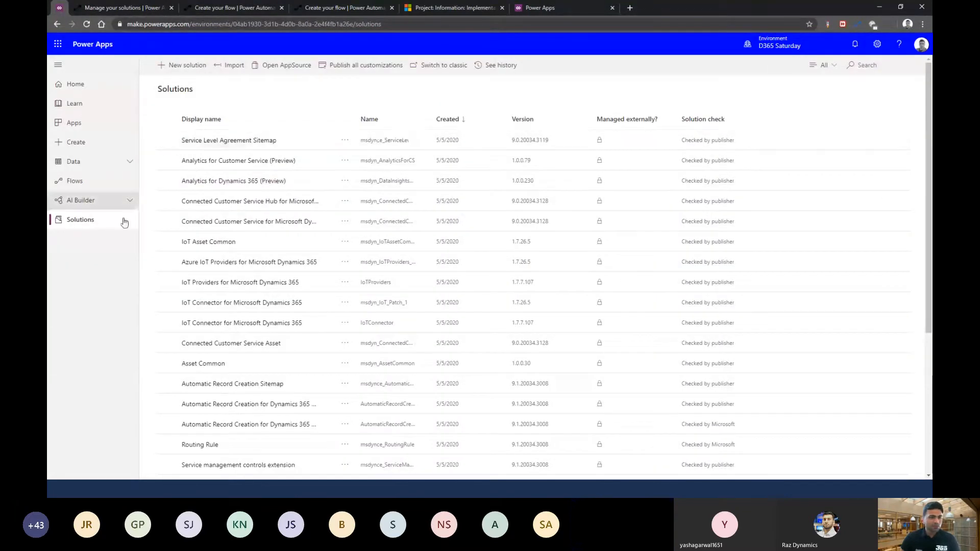
pyautogui.scroll(-5, 226, 395)
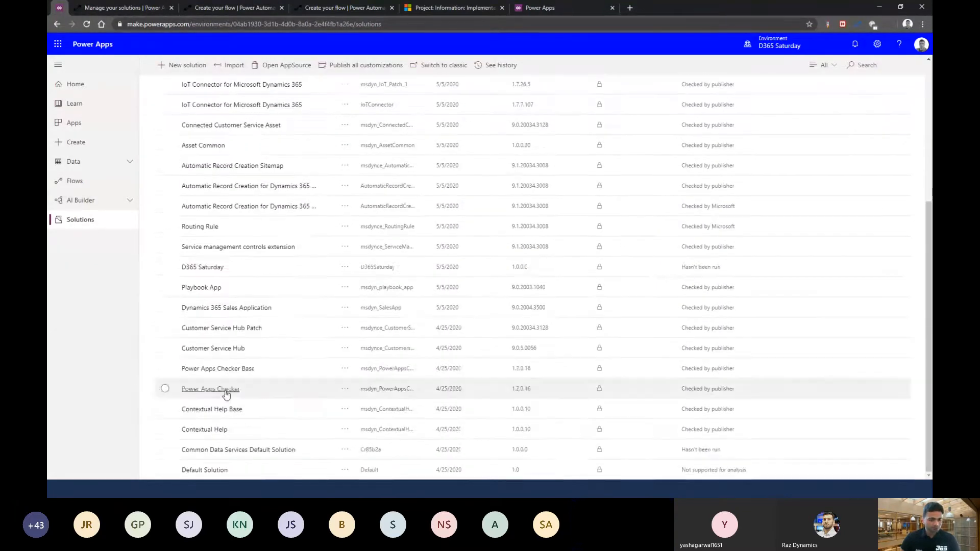
pyautogui.click(210, 267)
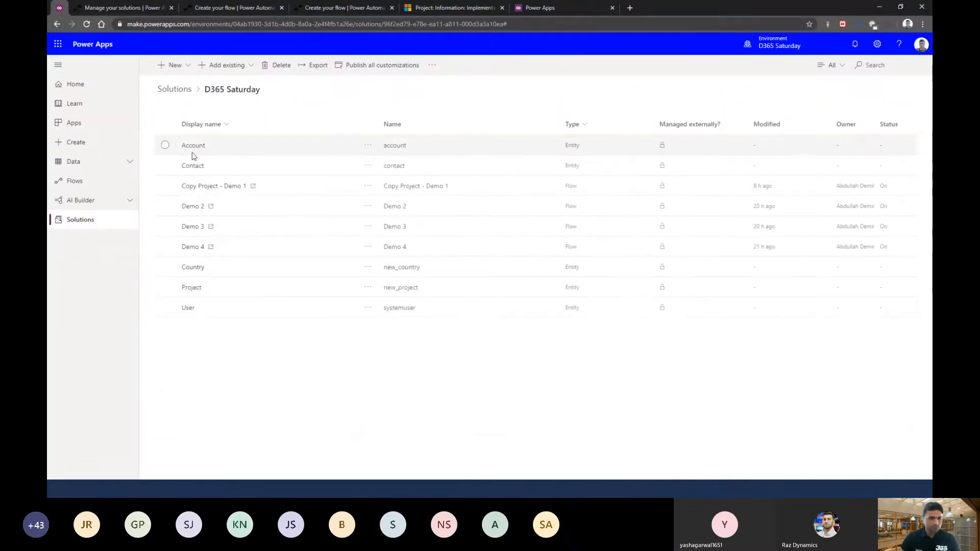
pyautogui.click(191, 289)
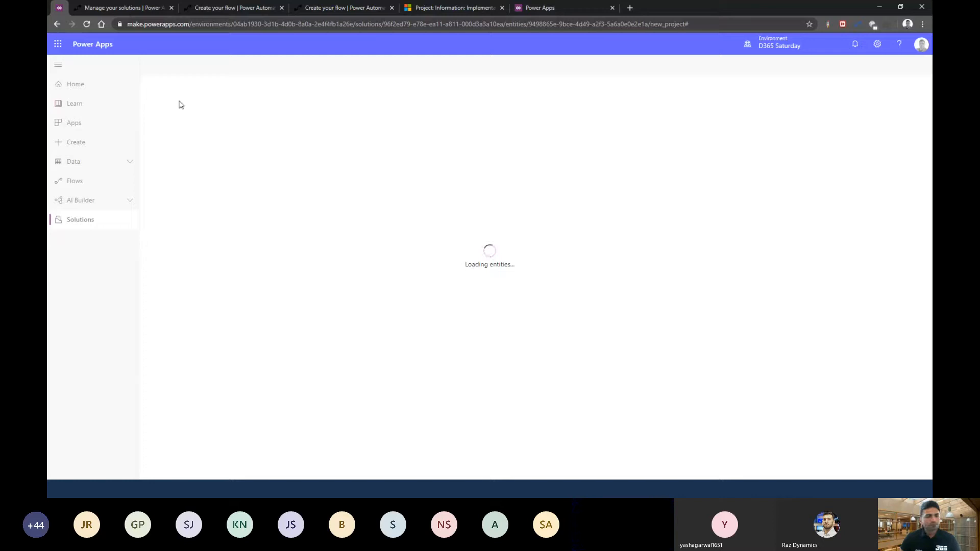
# - Reload the Project entity, open its many-to-many relationship with User and copy the relationship entity name project_systemuser
pyautogui.click(88, 24)
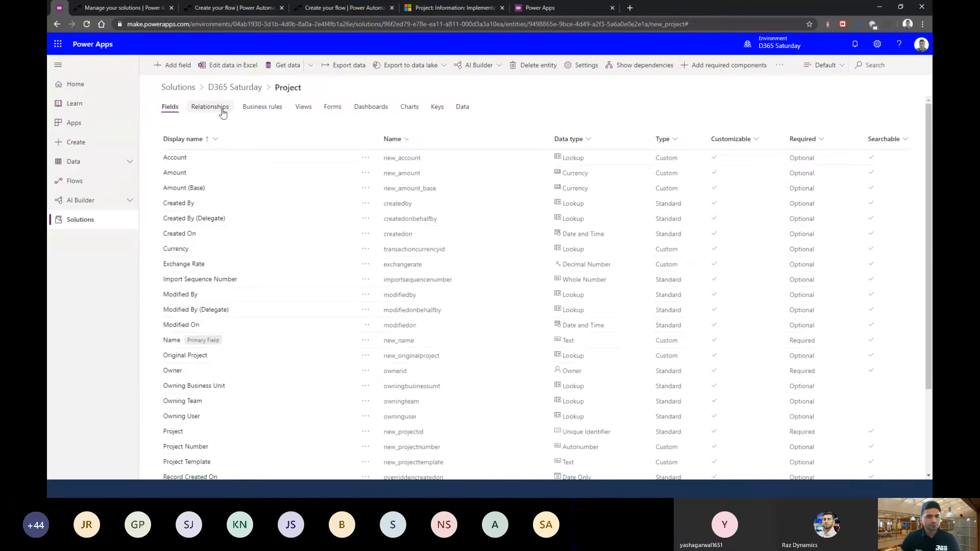
pyautogui.click(209, 114)
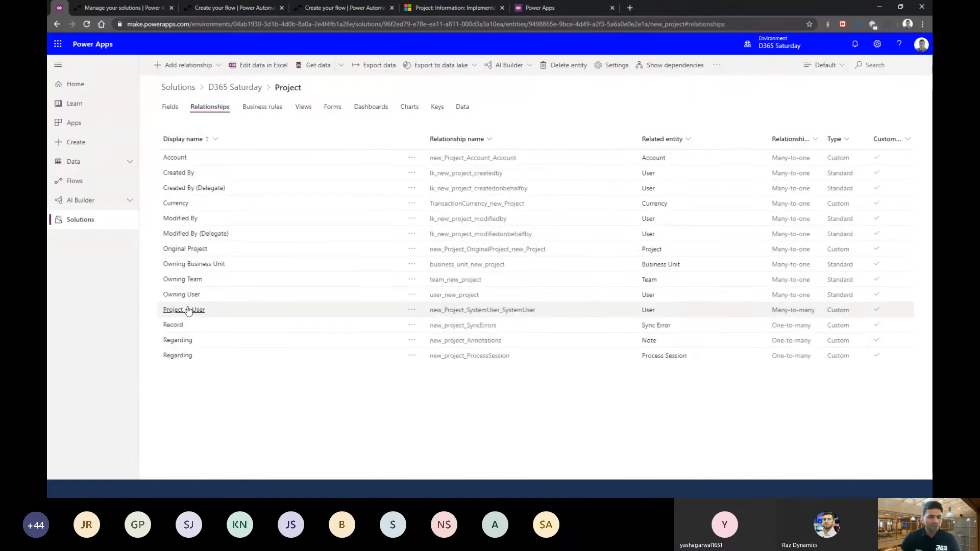
pyautogui.click(186, 310)
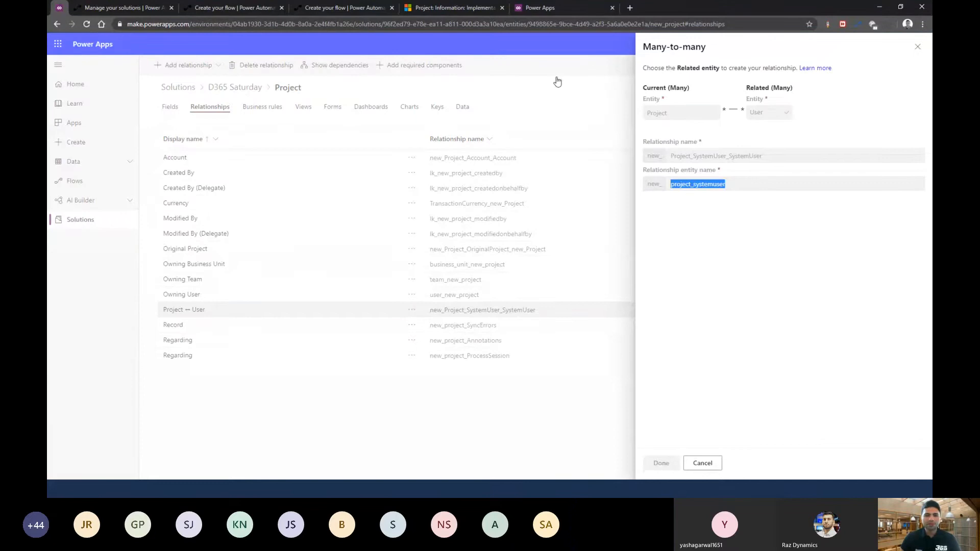
# - Switch back to the Demo - Ondemand flow in Power Automate
pyautogui.click(333, 7)
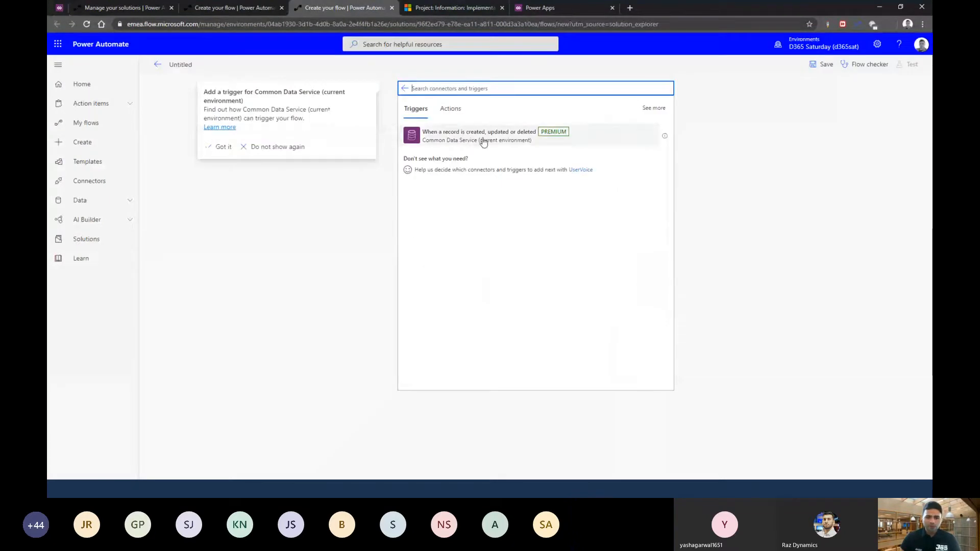
pyautogui.click(235, 8)
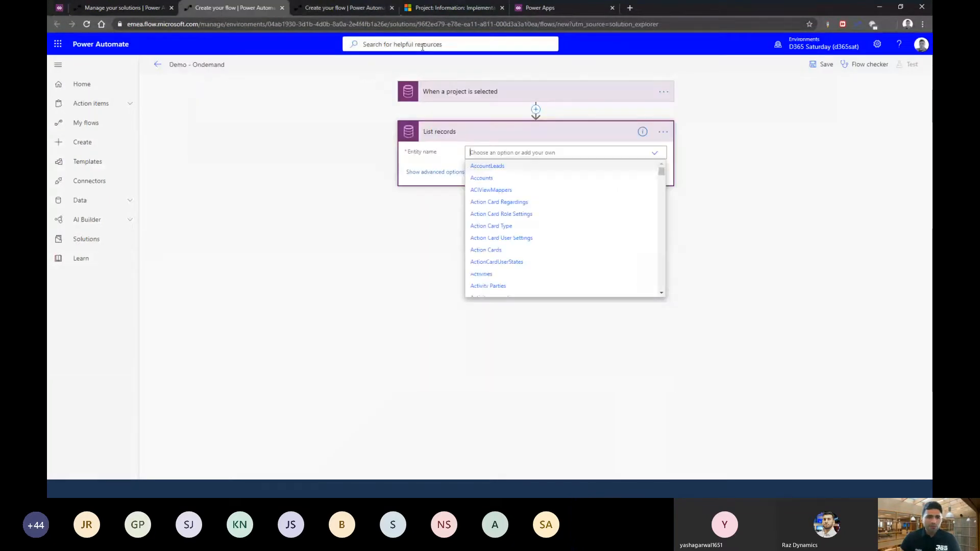
pyautogui.click(391, 7)
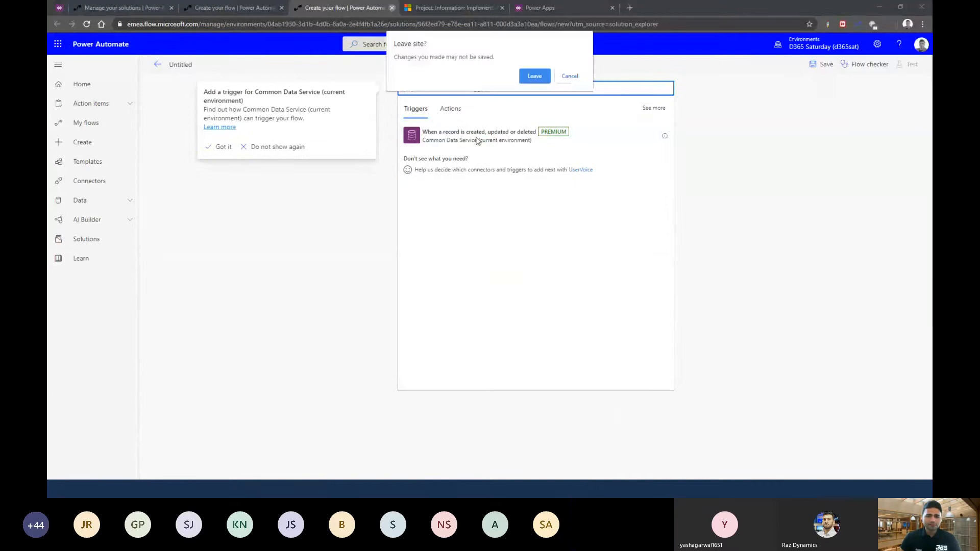
pyautogui.press('Escape')
pyautogui.click(245, 8)
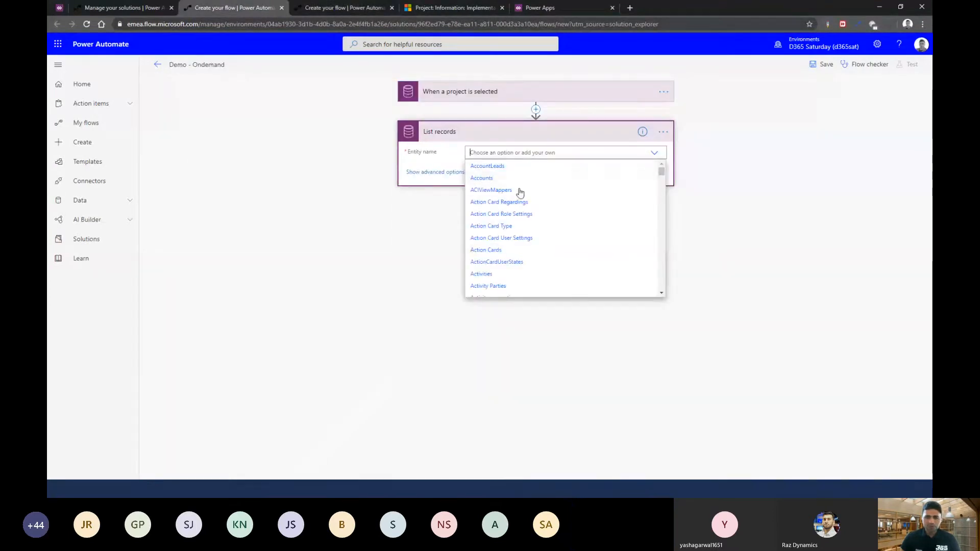
pyautogui.write('project_systemuser')
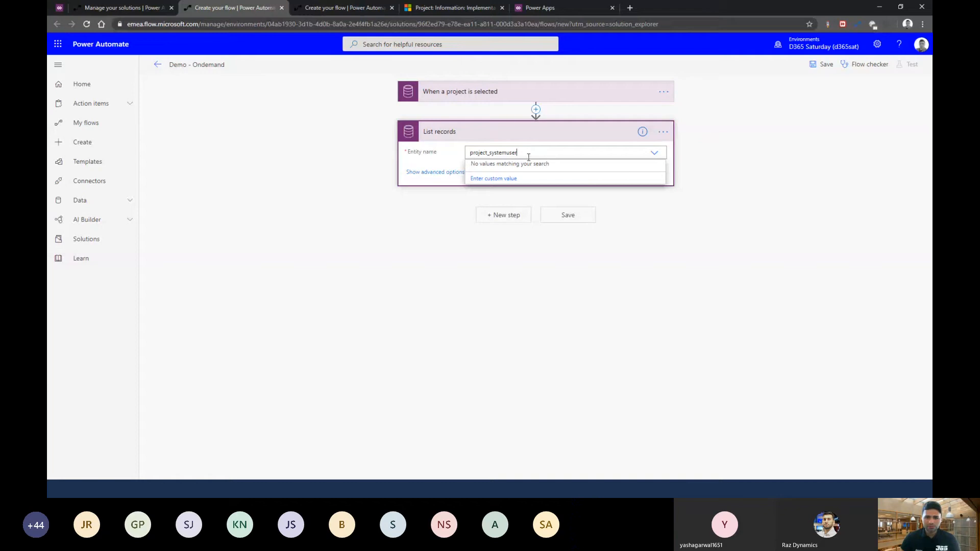
pyautogui.doubleClick(495, 153)
pyautogui.hotkey('ctrl', 'c')
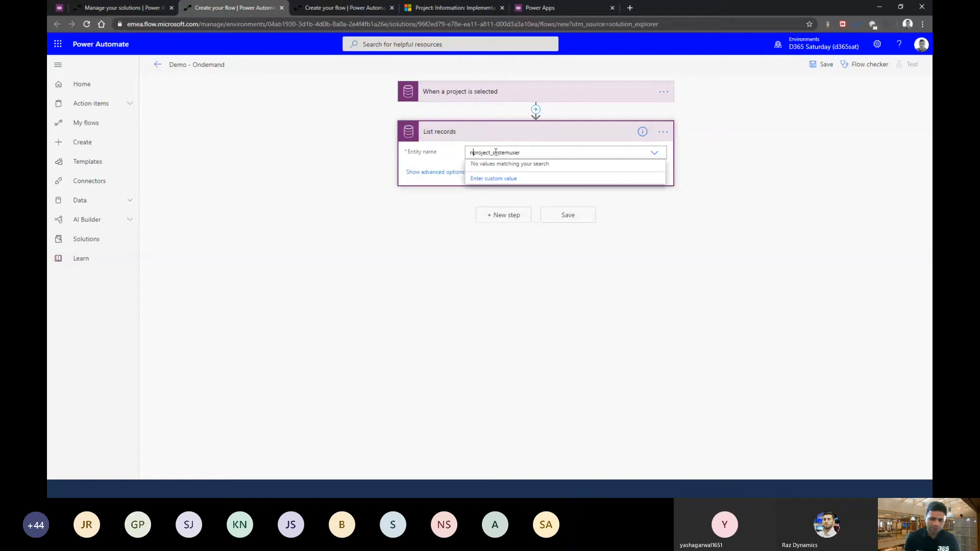
pyautogui.write('newnew_')
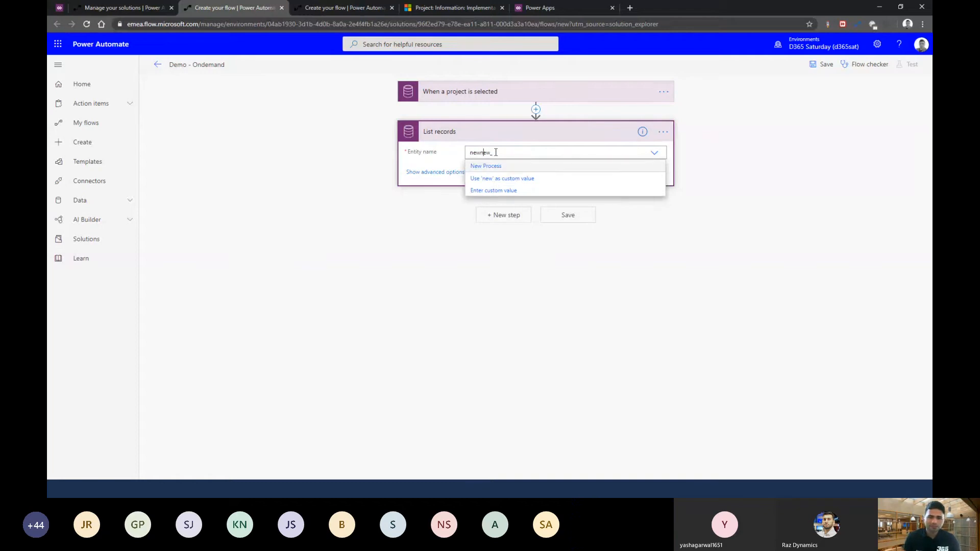
pyautogui.press('Delete')
pyautogui.press('Delete')
pyautogui.press('Delete')
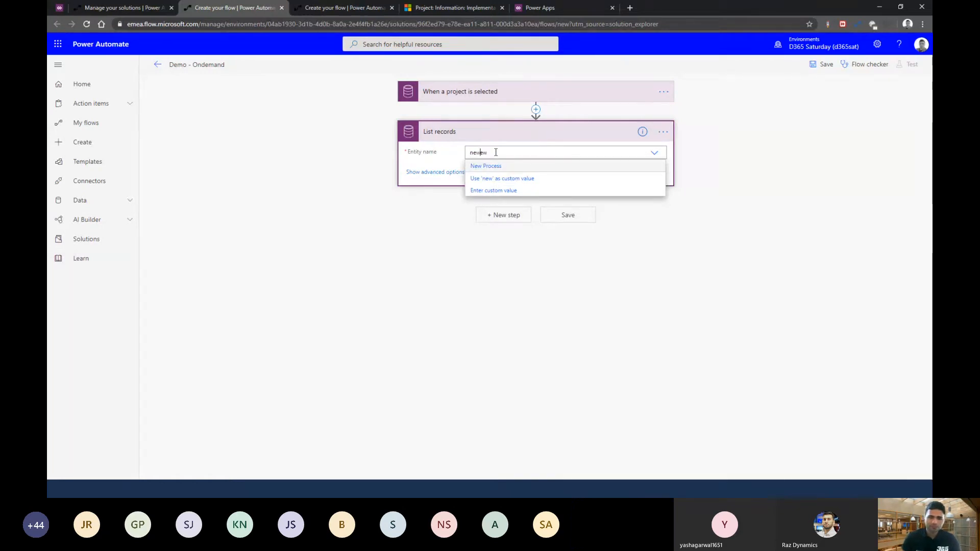
# - Set the entity name of the List records action to the custom value new_project_systemuserset
pyautogui.click(503, 189)
pyautogui.hotkey('ctrl', 'v')
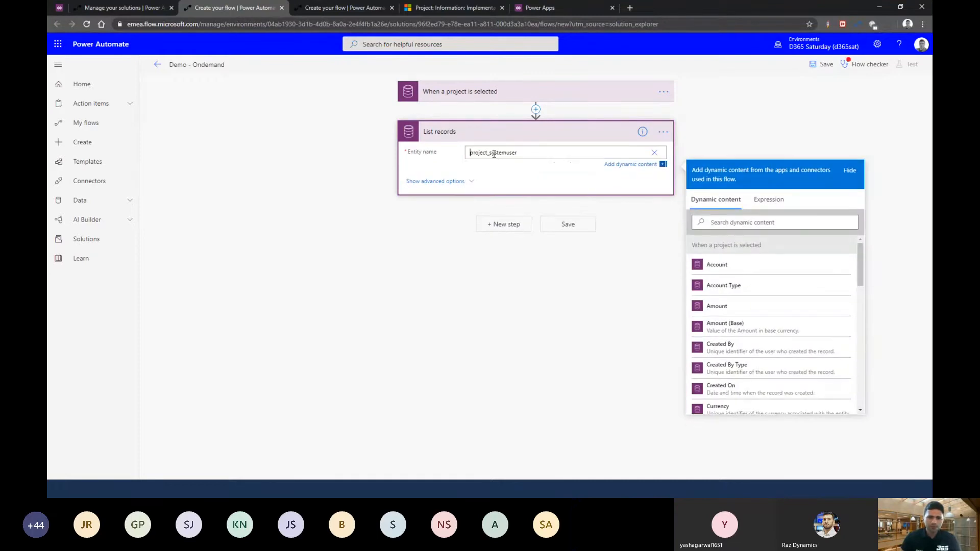
pyautogui.press('Home')
pyautogui.write('new')
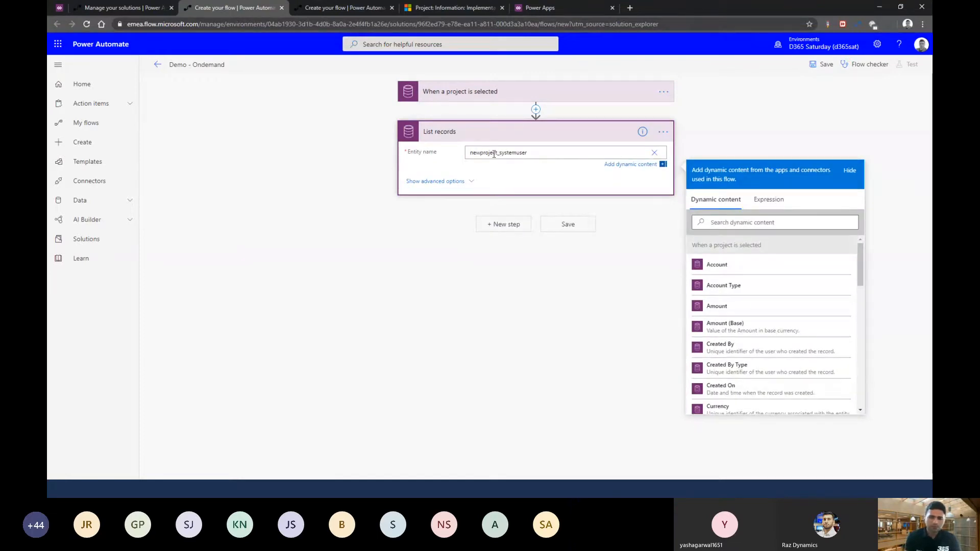
pyautogui.write('_')
pyautogui.click(552, 153)
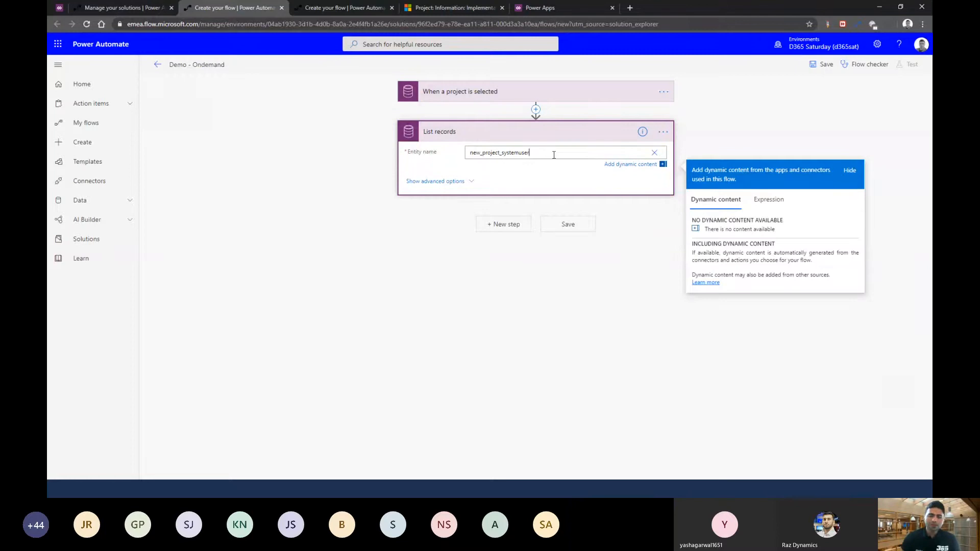
pyautogui.write('set')
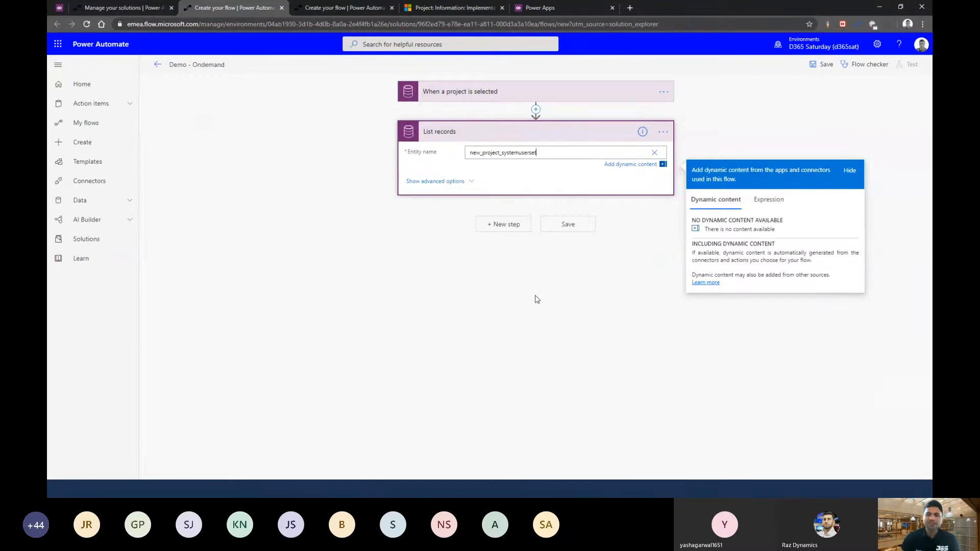
pyautogui.click(522, 318)
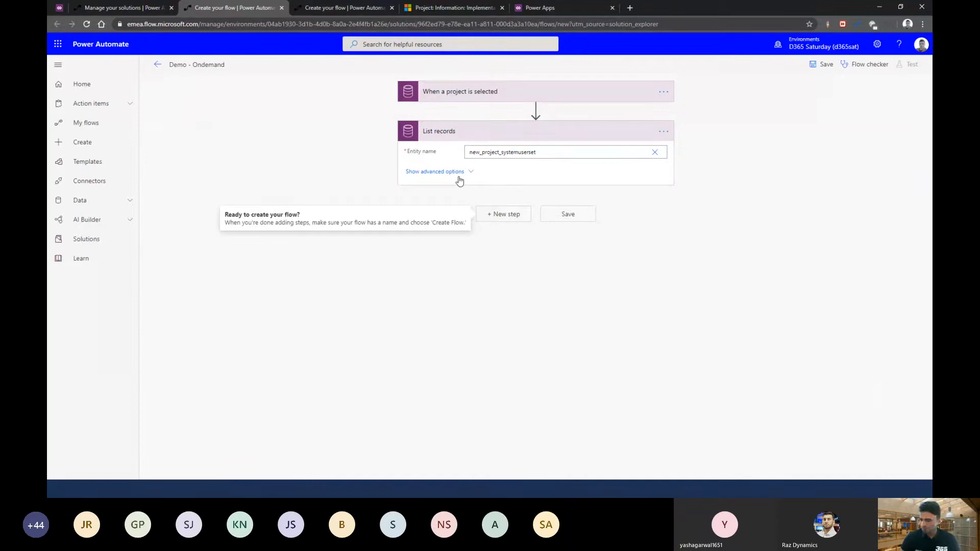
# - Set the List records filter query to new_projectid eq followed by the trigger's Project identifier, and save the flow
pyautogui.click(459, 178)
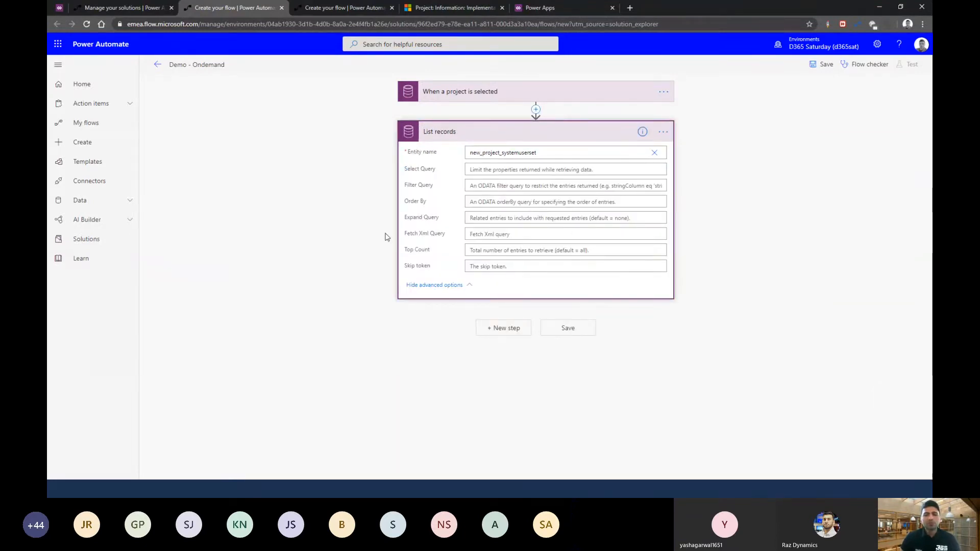
pyautogui.click(504, 185)
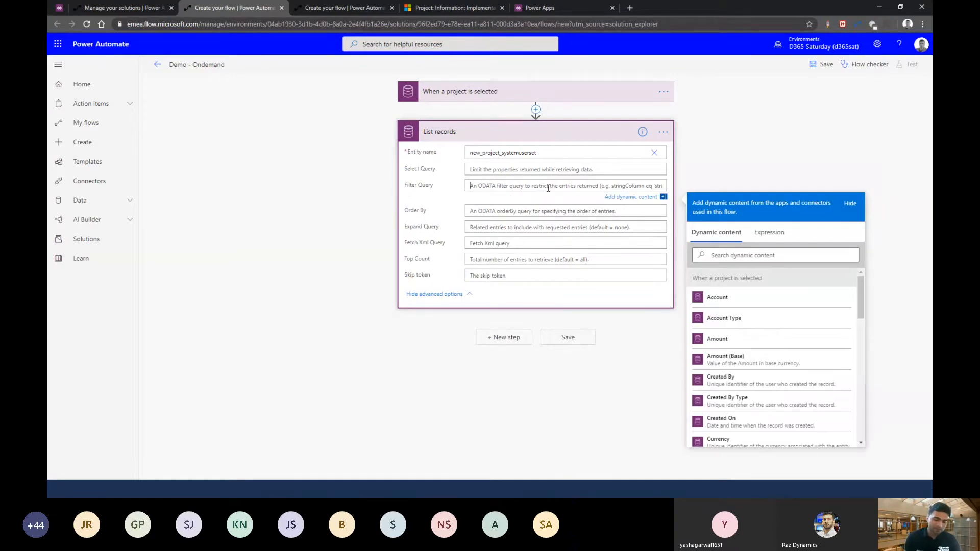
pyautogui.write('new_')
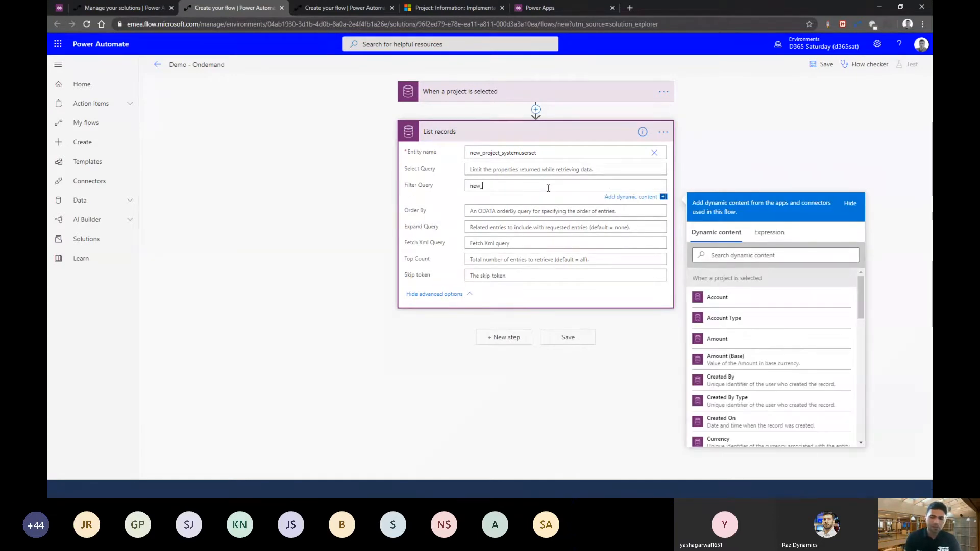
pyautogui.write('project')
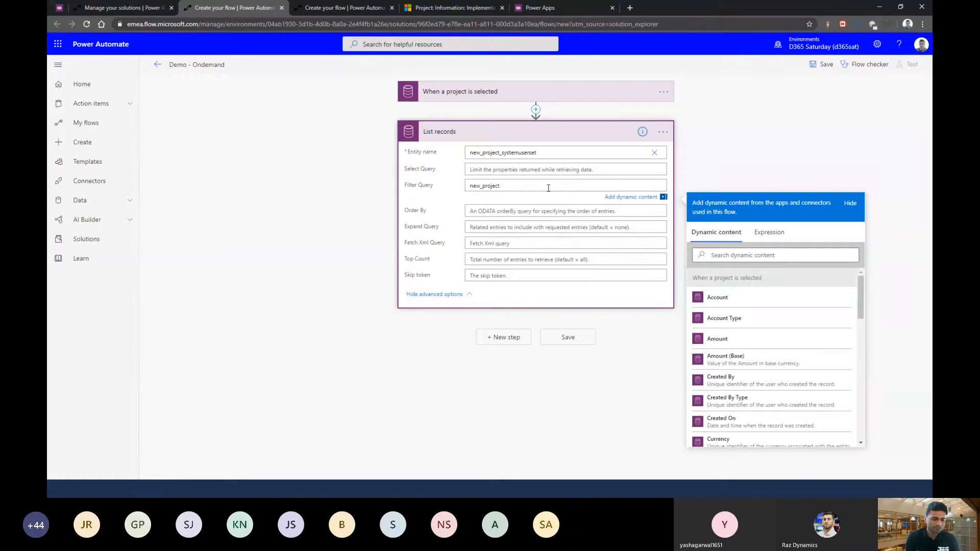
pyautogui.write('id eq')
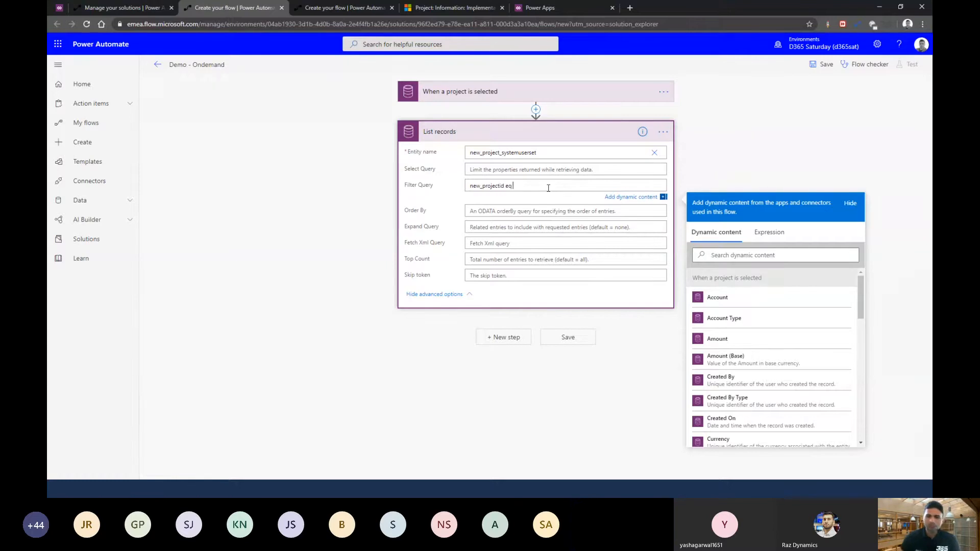
pyautogui.click(773, 256)
pyautogui.write('project')
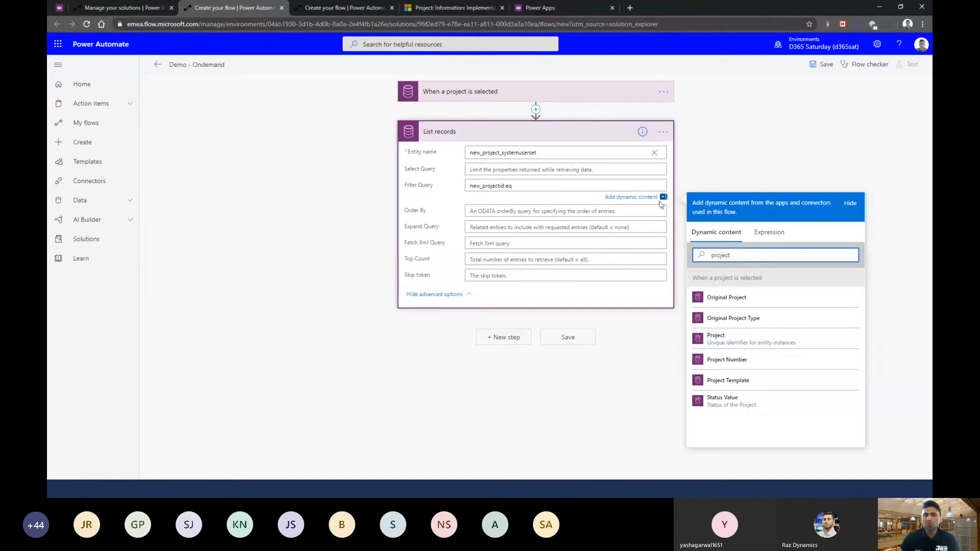
pyautogui.click(730, 342)
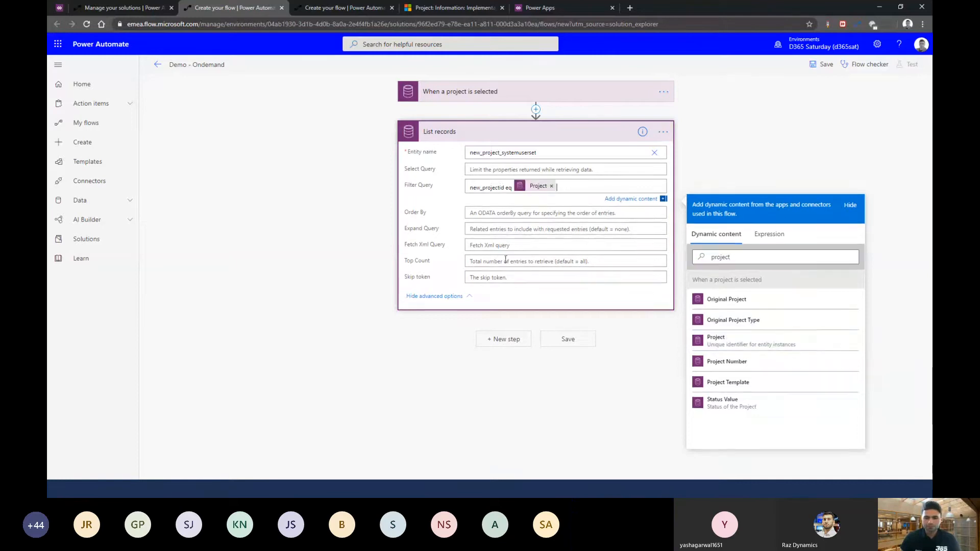
pyautogui.click(437, 393)
pyautogui.click(823, 65)
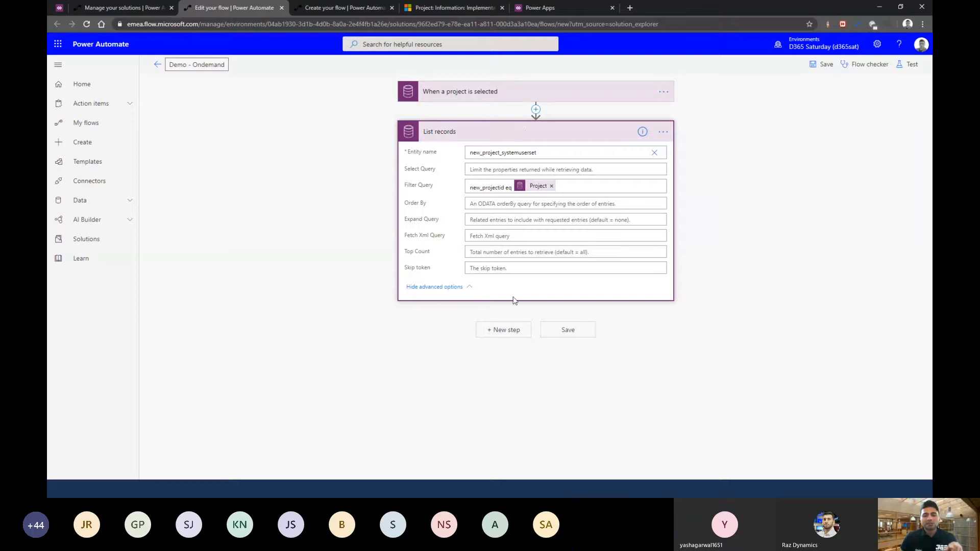
# - Add a Create a new record action from the Common Data Service connector after List records and show its environment choices
pyautogui.click(502, 331)
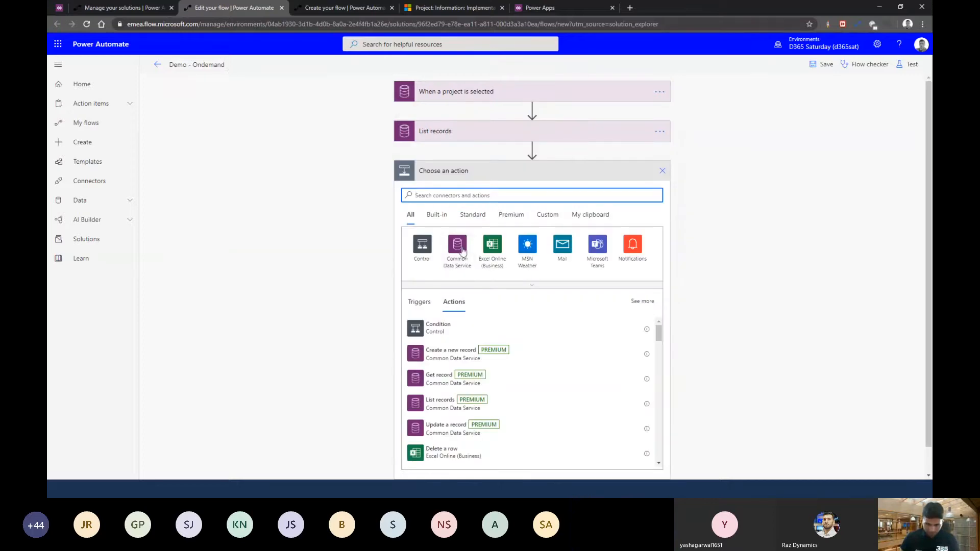
pyautogui.click(470, 196)
pyautogui.write('common')
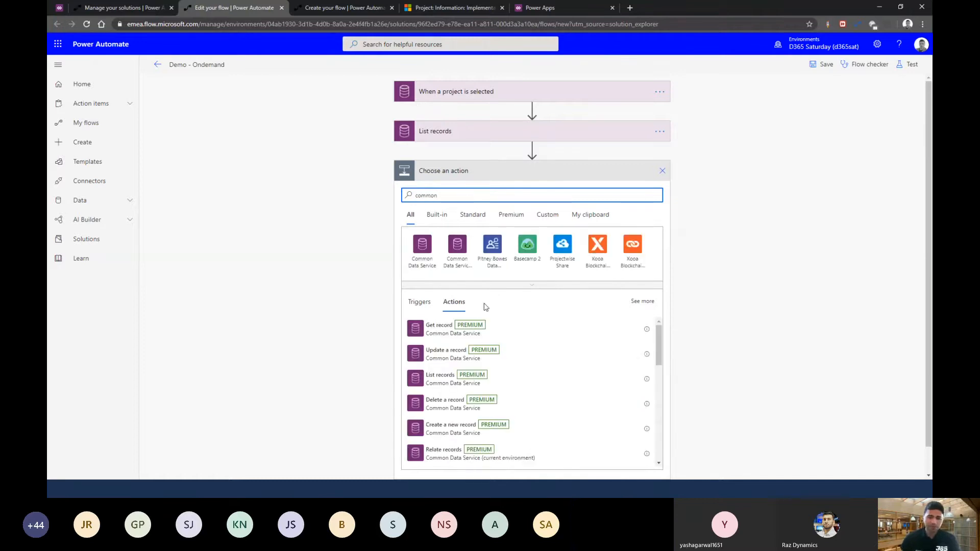
pyautogui.click(456, 433)
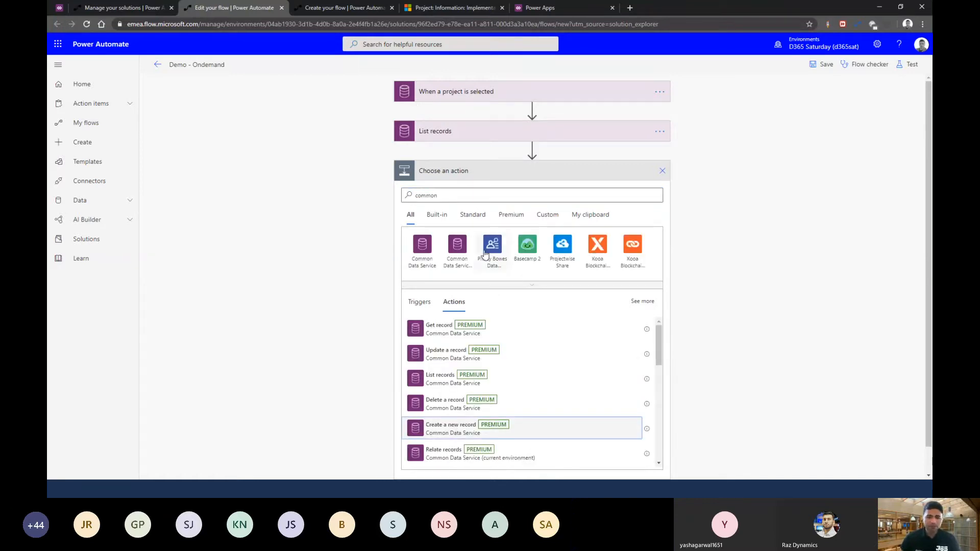
pyautogui.click(502, 193)
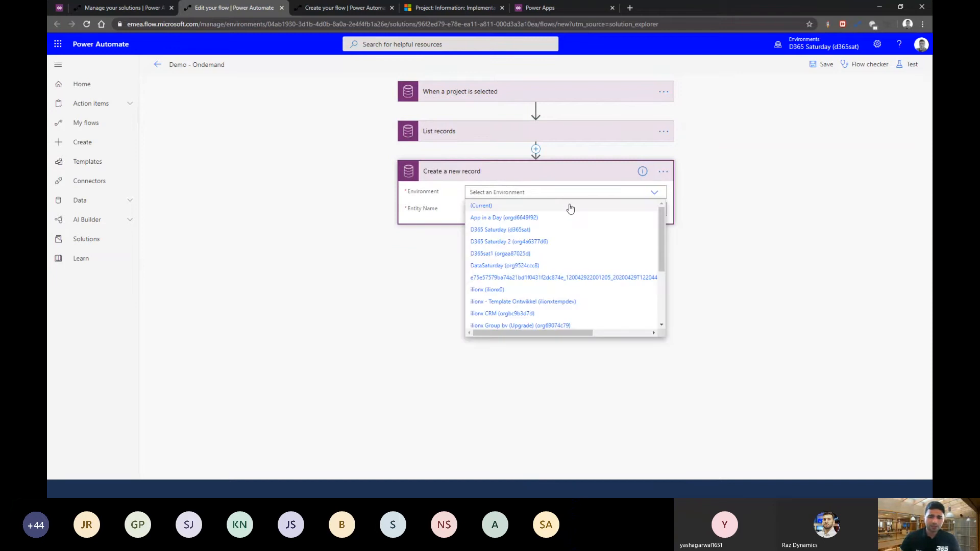
# - Replace the Create a new record action with the Create a new record action from Common Data Service (current environment)
pyautogui.click(663, 171)
pyautogui.click(687, 271)
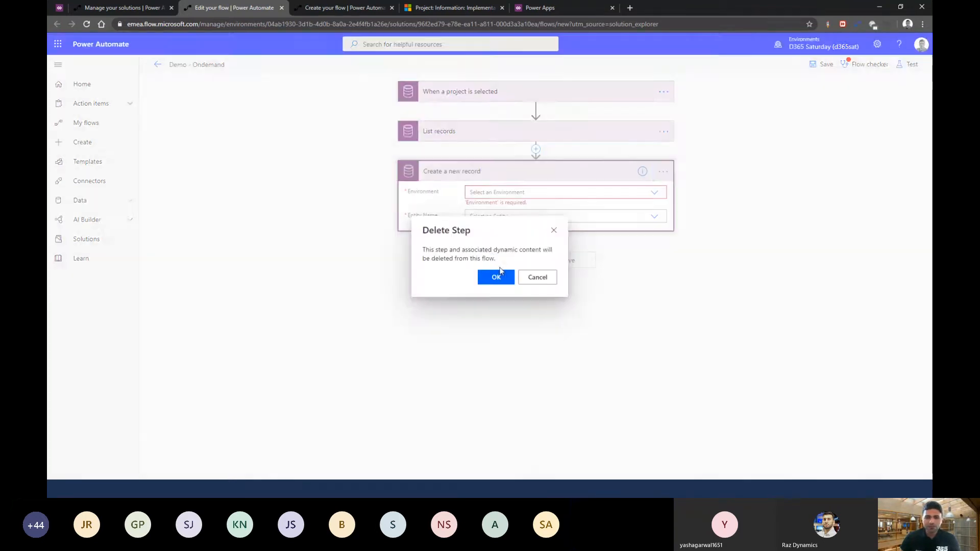
pyautogui.click(496, 277)
pyautogui.click(508, 171)
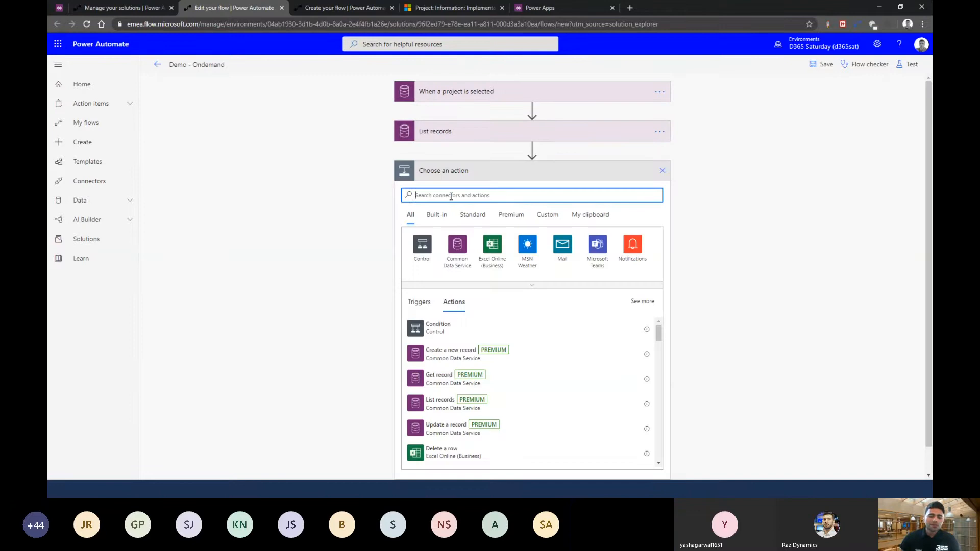
pyautogui.write('common')
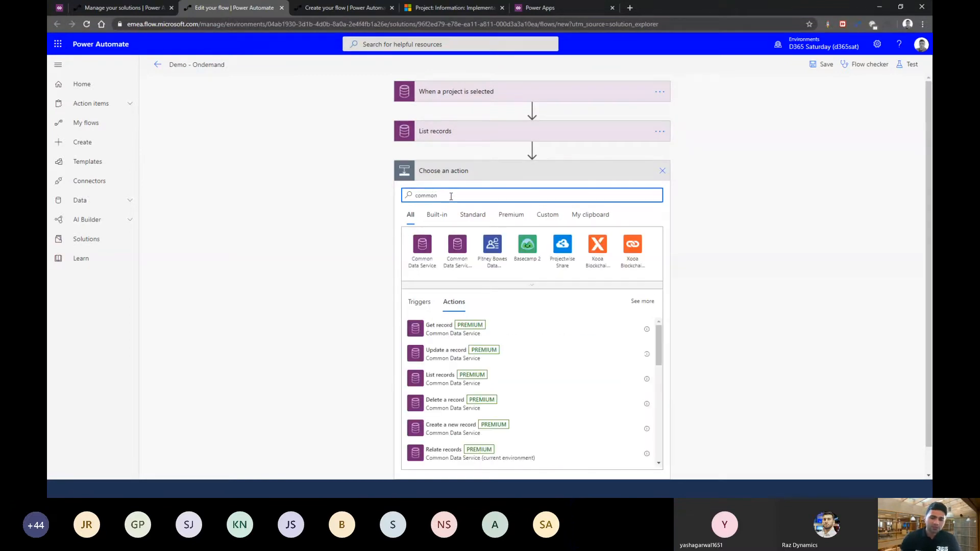
pyautogui.click(458, 247)
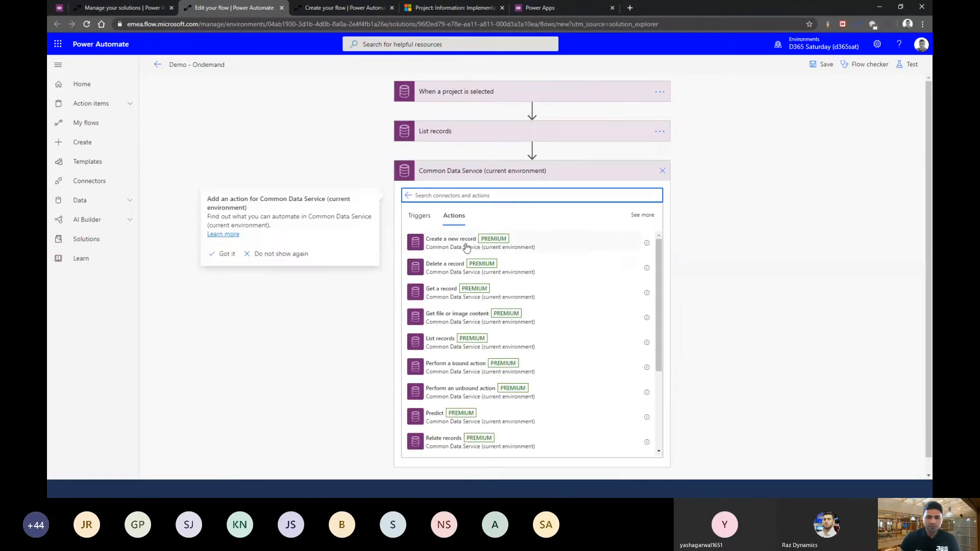
pyautogui.click(466, 245)
# - Set the new record's entity name to Projects and its Name to the trigger's Name, and show the advanced options
pyautogui.click(518, 195)
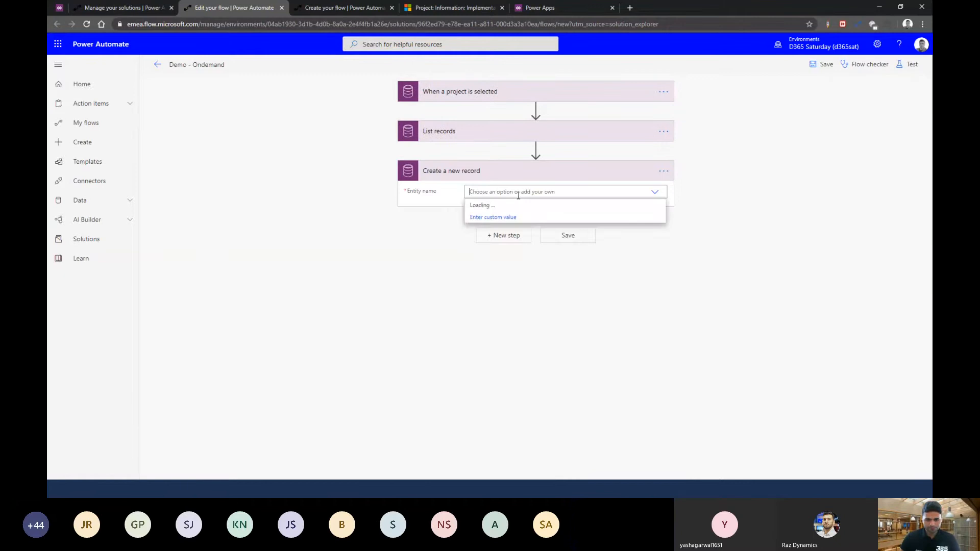
pyautogui.write('projects')
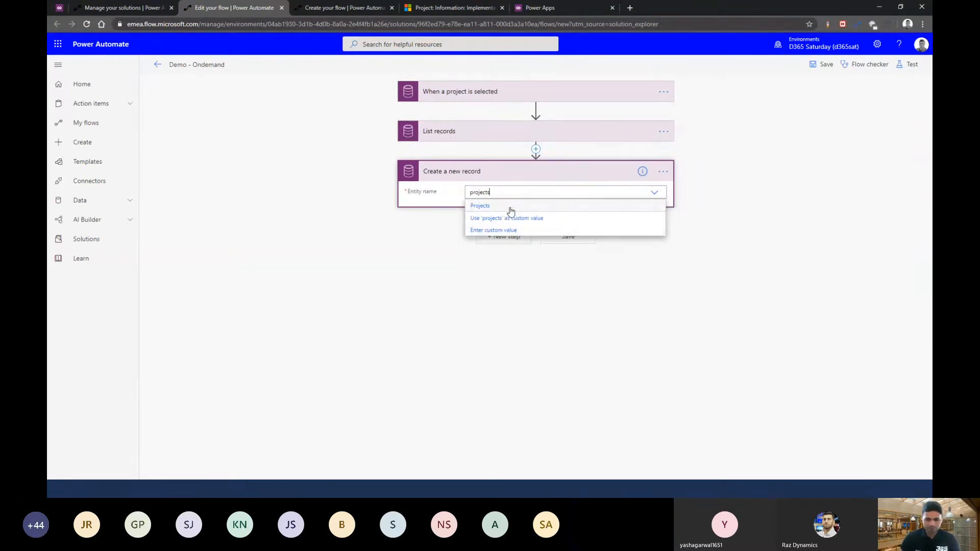
pyautogui.click(505, 205)
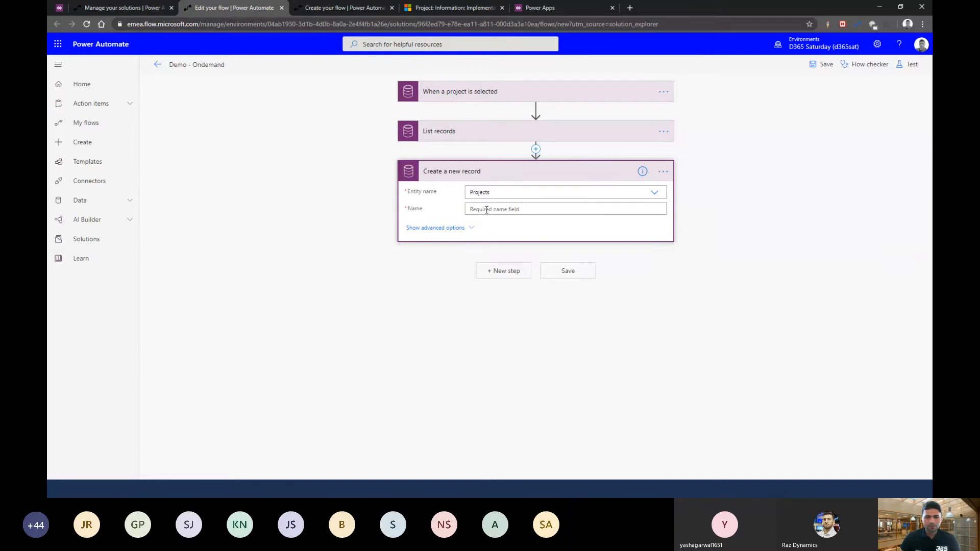
pyautogui.click(487, 210)
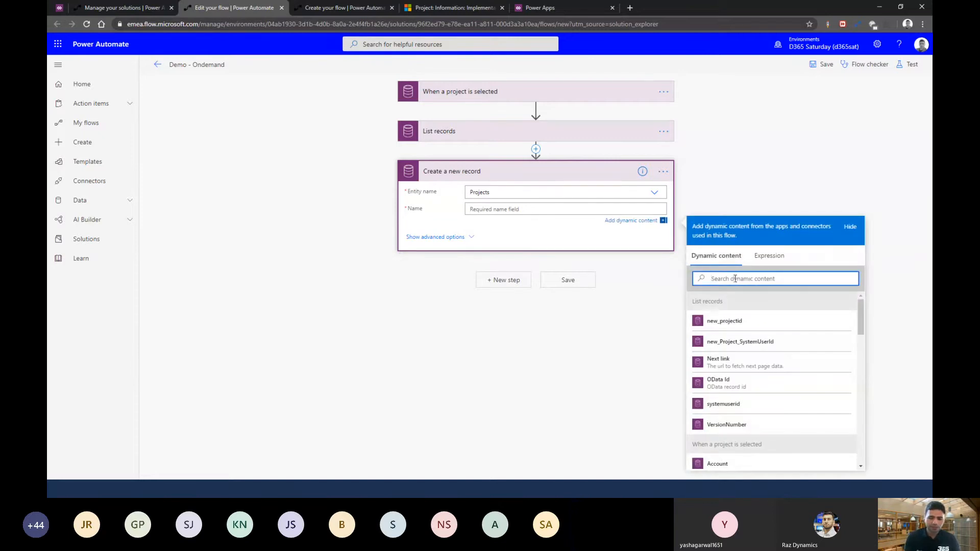
pyautogui.write('name')
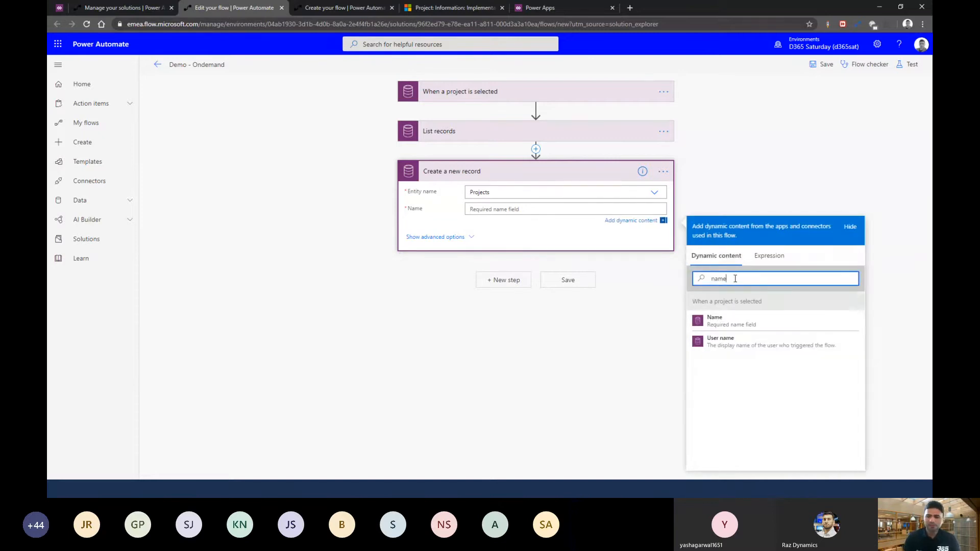
pyautogui.click(735, 328)
pyautogui.click(542, 369)
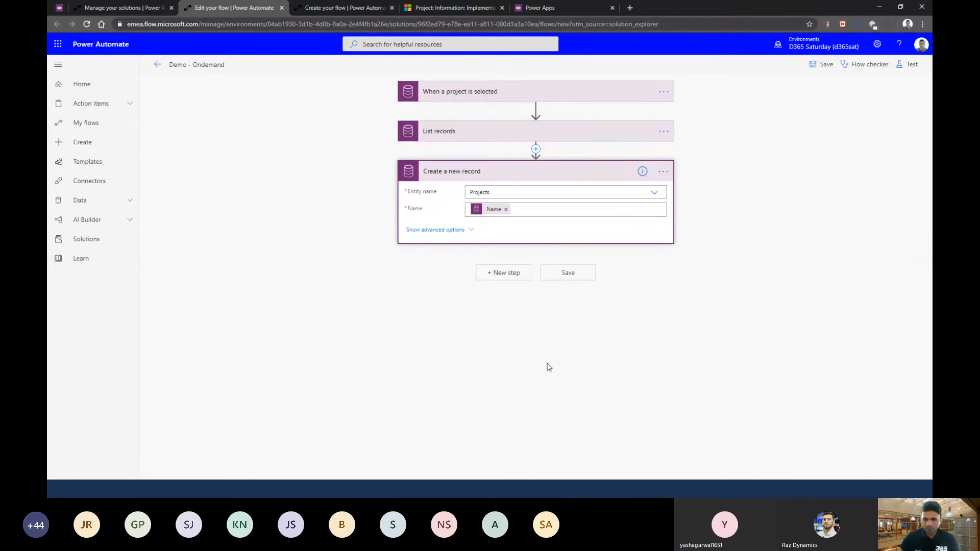
pyautogui.click(435, 229)
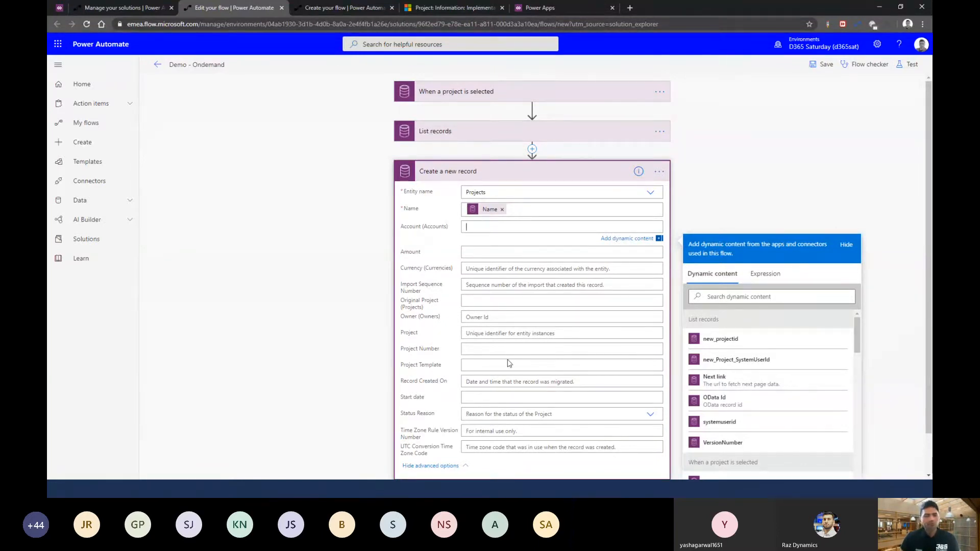
# - Open the Copy Project - Demo 1 flow from the D365 Saturday solution in the flow editor
pyautogui.click(117, 8)
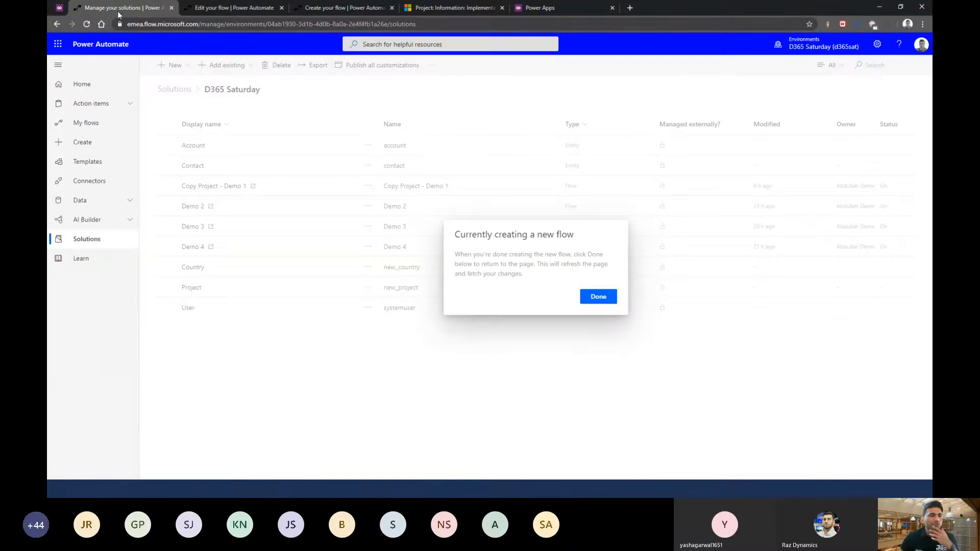
pyautogui.click(606, 300)
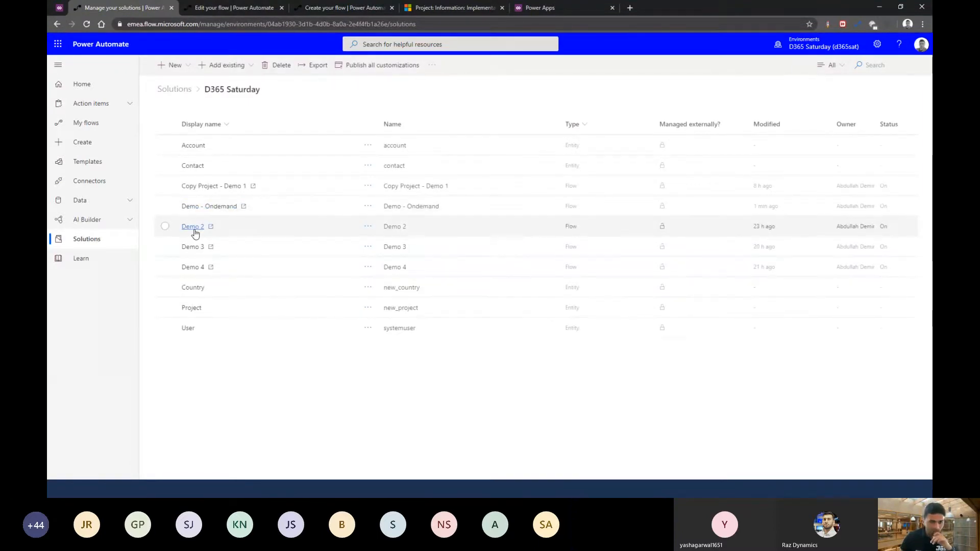
pyautogui.click(217, 187)
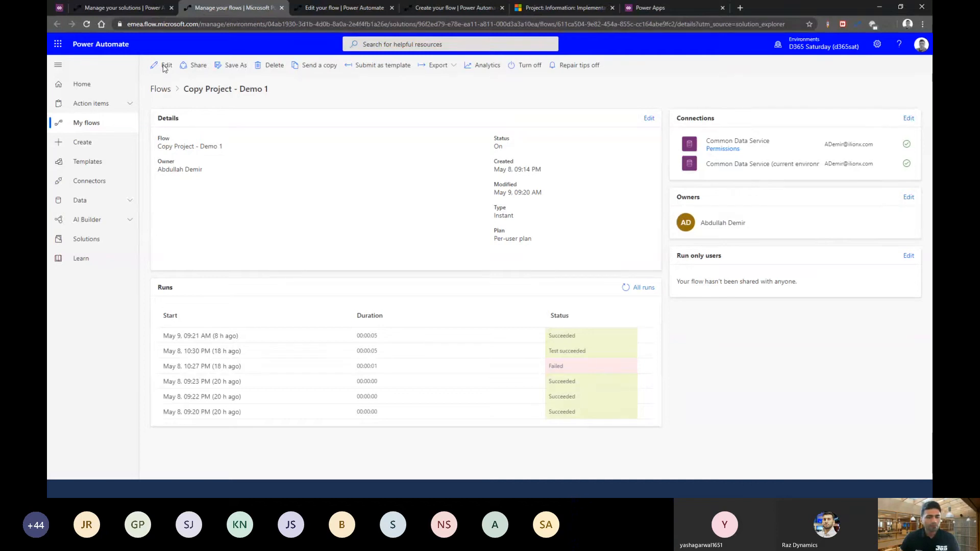
pyautogui.click(158, 66)
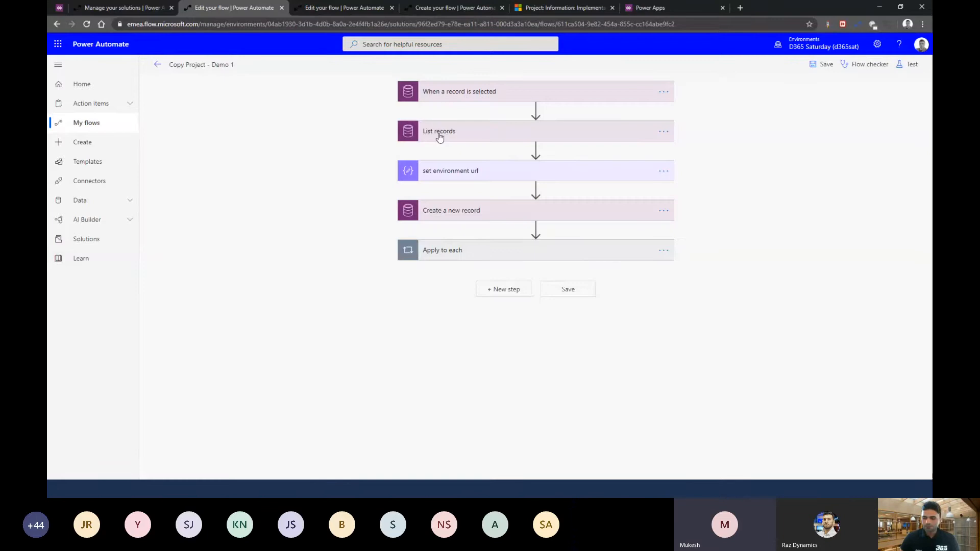
# - Examine the trigger inputs, the List records filter query and the set environment url action of the Copy Project - Demo 1 flow
pyautogui.click(458, 90)
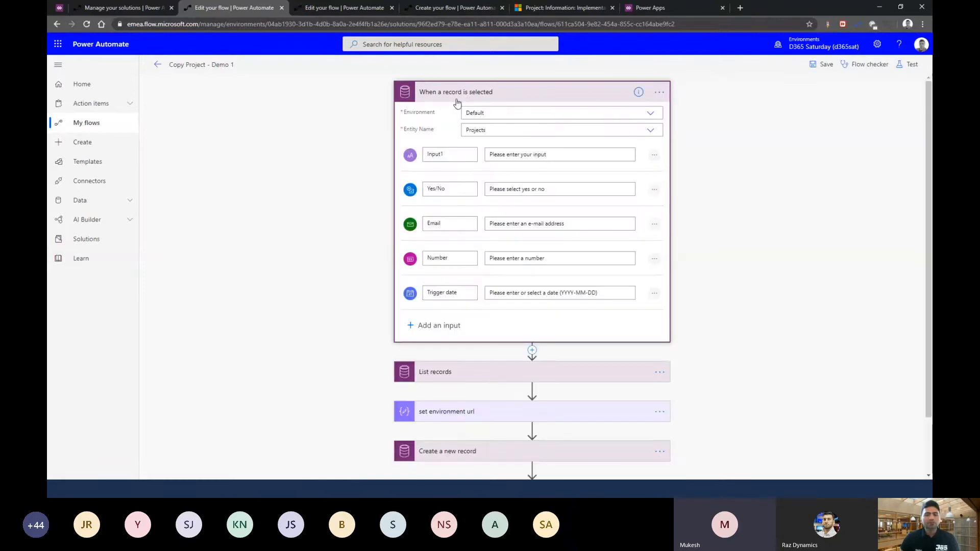
pyautogui.click(499, 96)
pyautogui.click(475, 132)
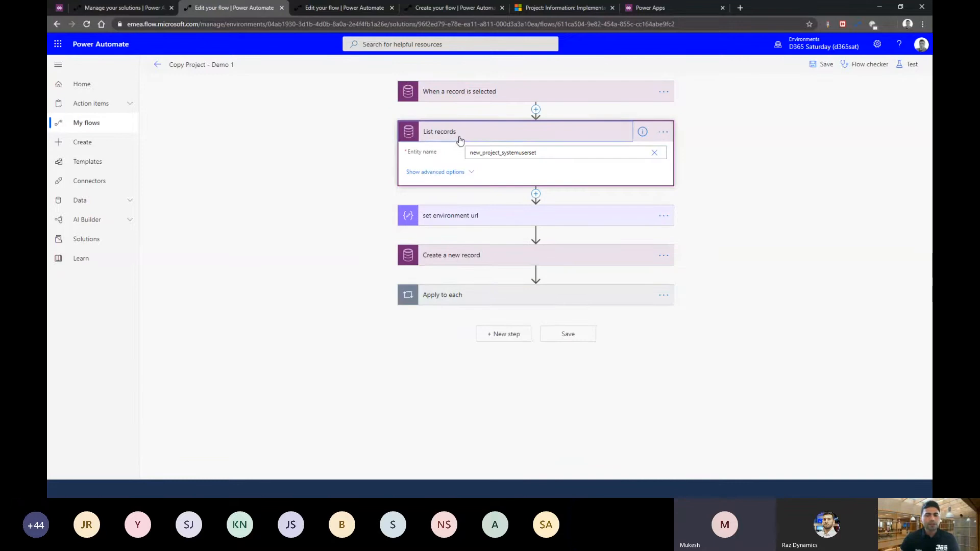
pyautogui.click(431, 172)
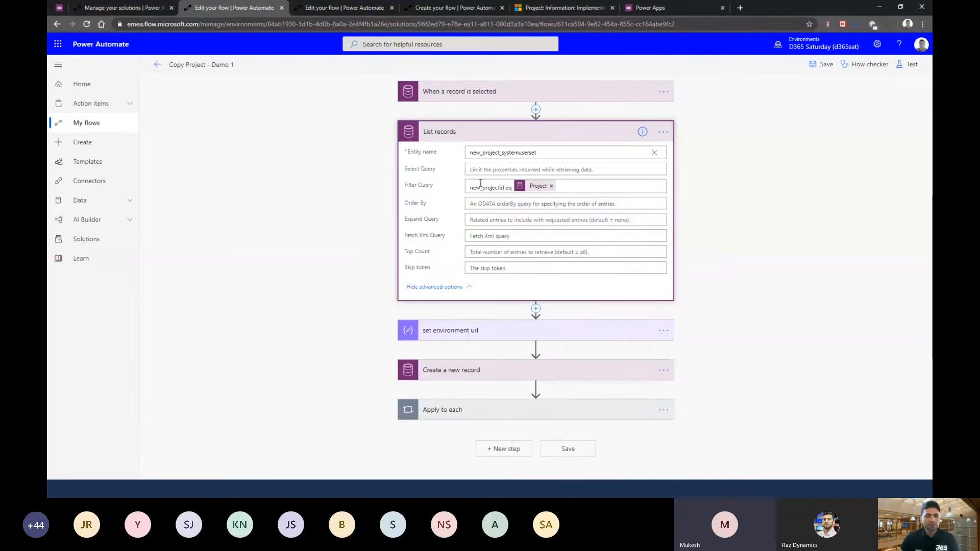
pyautogui.click(467, 332)
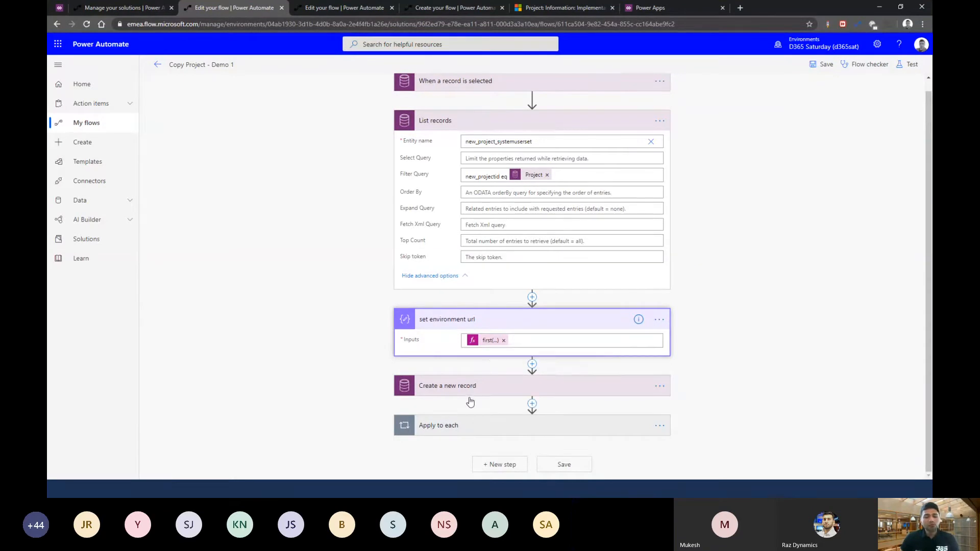
# - Examine the field mappings in Create a new record and the Relate records settings inside the Apply to each loop
pyautogui.click(459, 420)
pyautogui.scroll(-2, 459, 380)
pyautogui.click(459, 378)
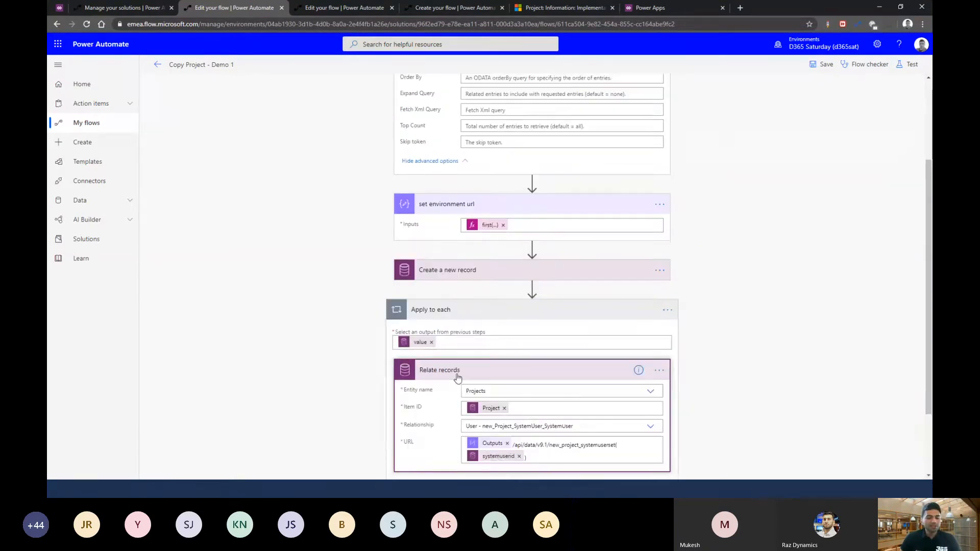
pyautogui.scroll(-2, 459, 378)
pyautogui.click(454, 183)
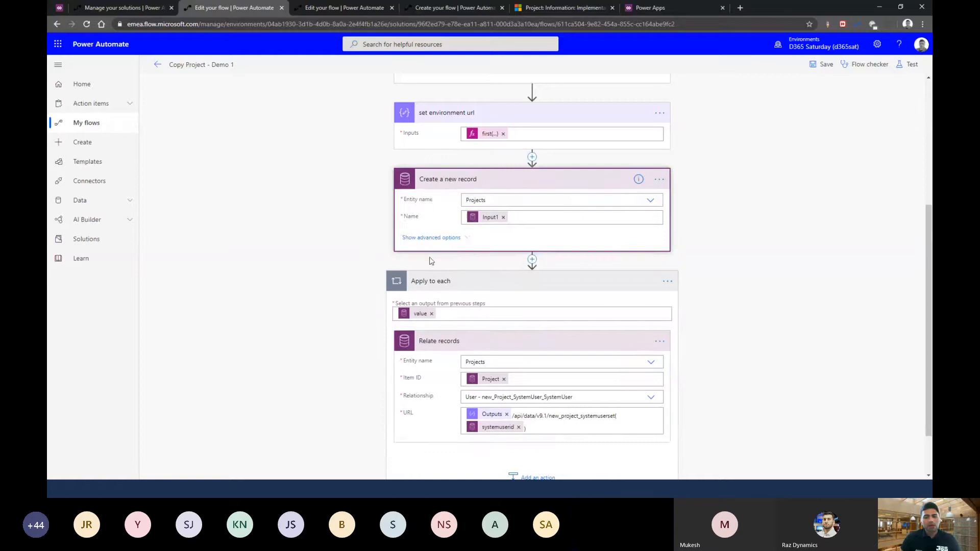
pyautogui.click(466, 238)
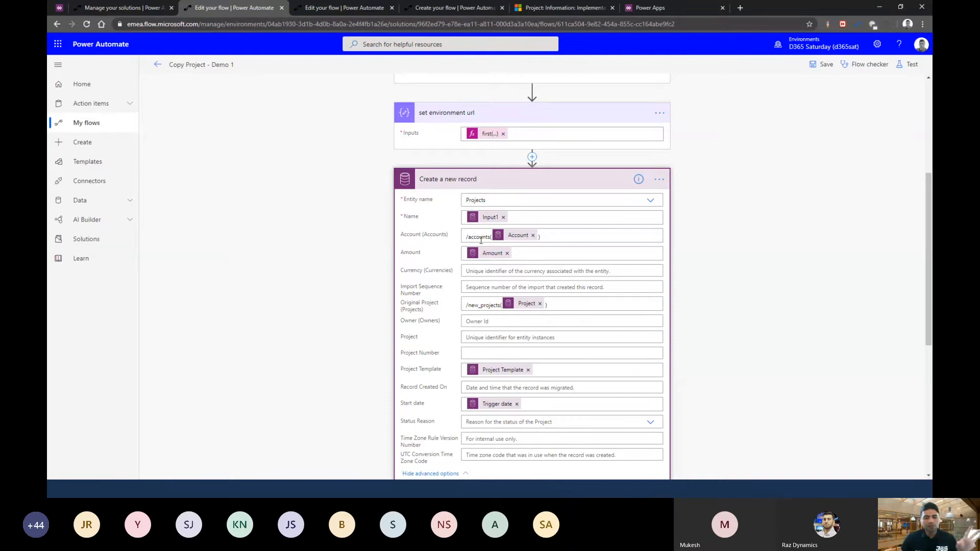
pyautogui.moveTo(519, 238)
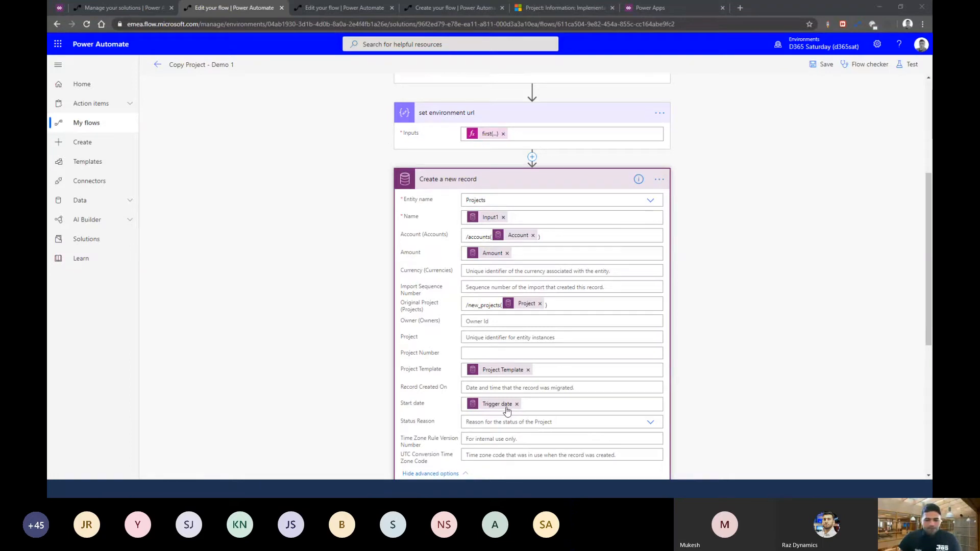
pyautogui.scroll(-3, 503, 412)
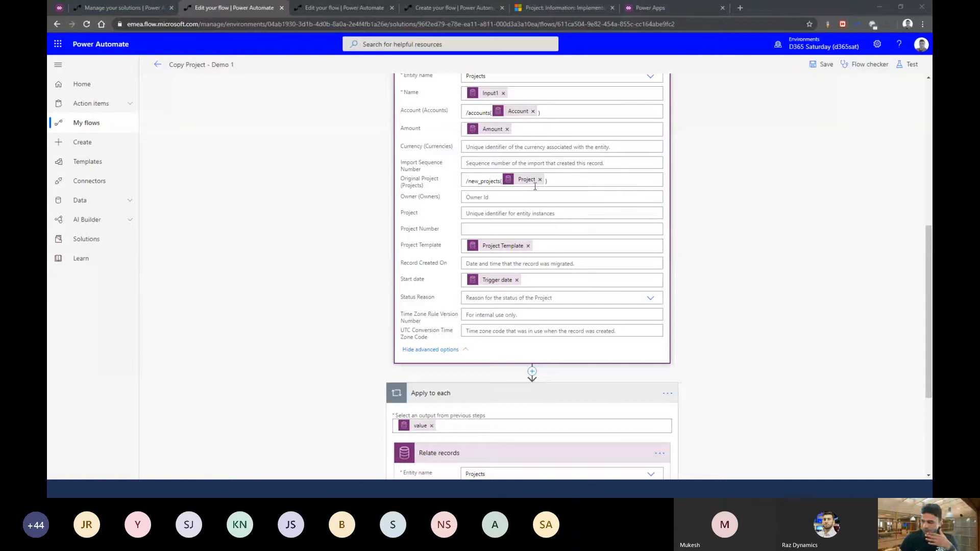
pyautogui.scroll(-3, 468, 360)
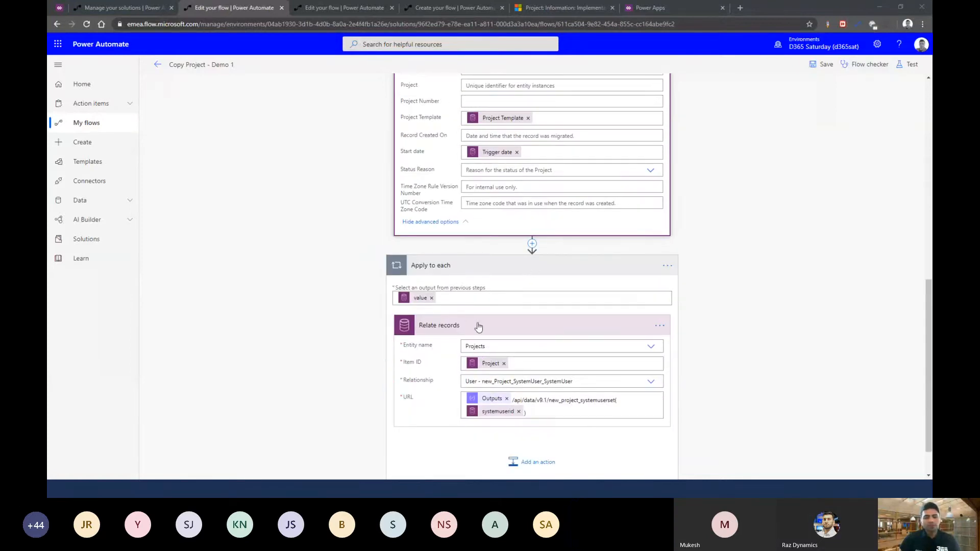
pyautogui.scroll(-1, 476, 324)
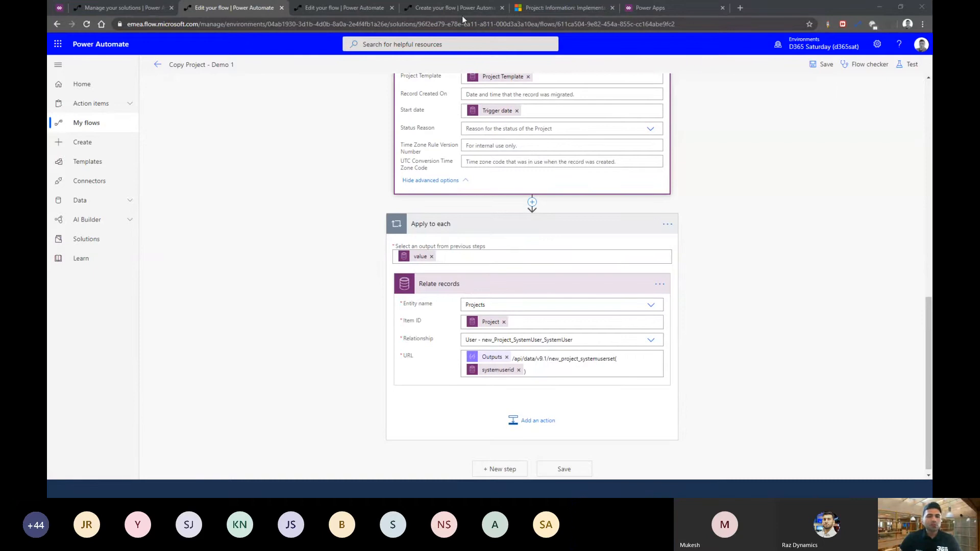
# - Switch to the Implementation Power Apps project in Dynamics 365 and review its project team and general details
pyautogui.click(546, 8)
pyautogui.click(193, 115)
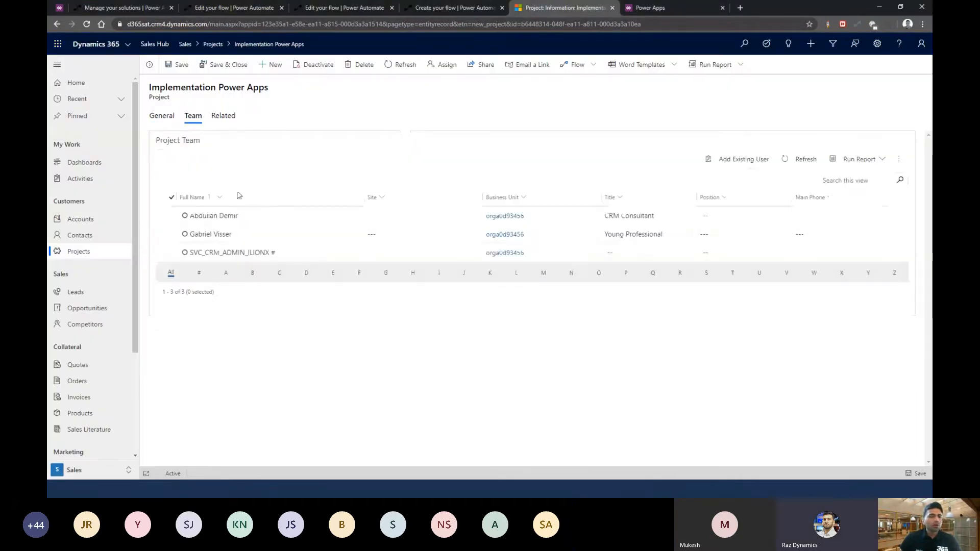
pyautogui.click(168, 119)
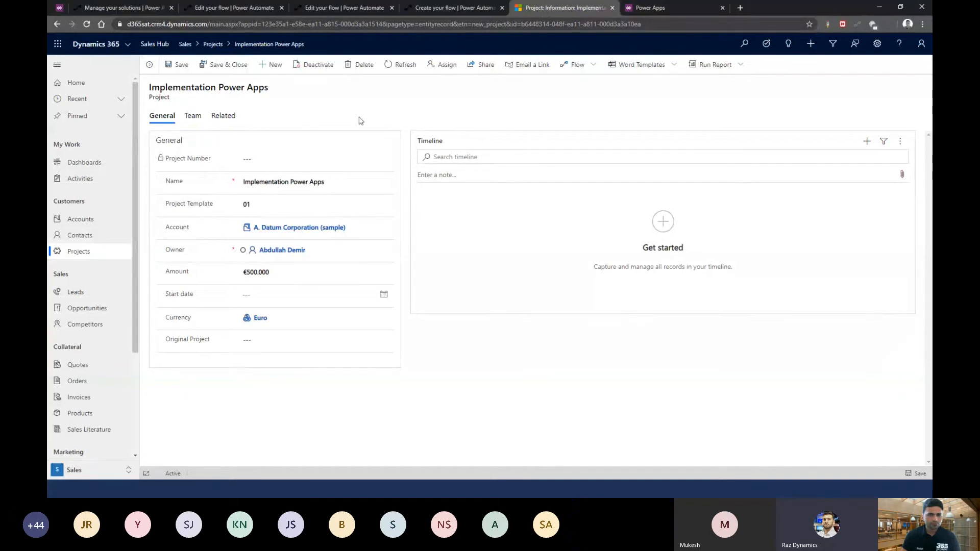
# - Select Implementation Power Apps in the Active Projects list and start the Copy Project - Demo 1 flow on it
pyautogui.click(90, 259)
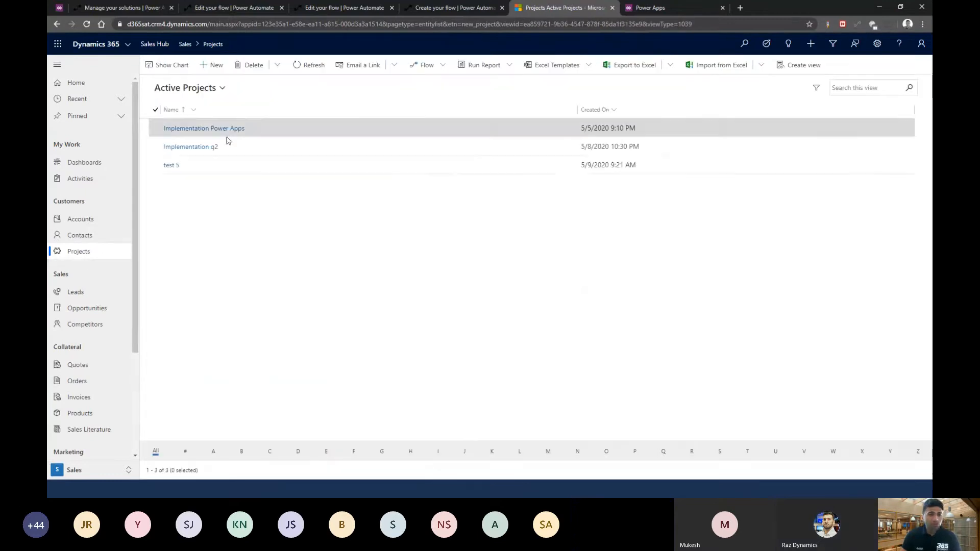
pyautogui.click(156, 129)
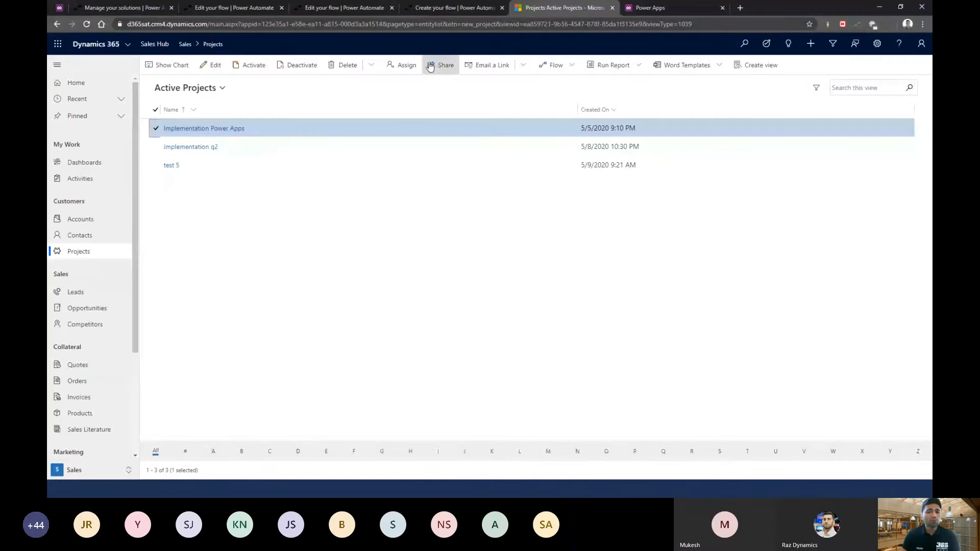
pyautogui.click(558, 66)
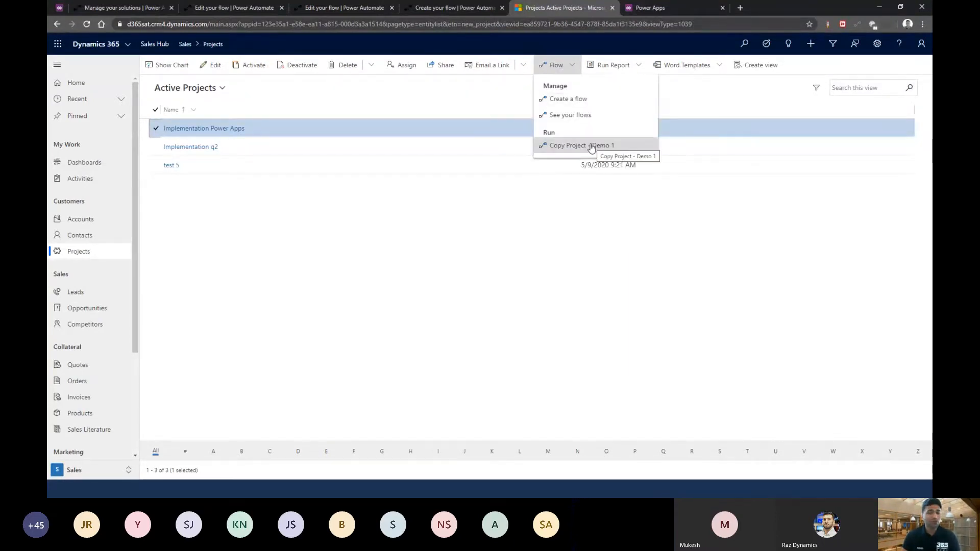
pyautogui.click(582, 148)
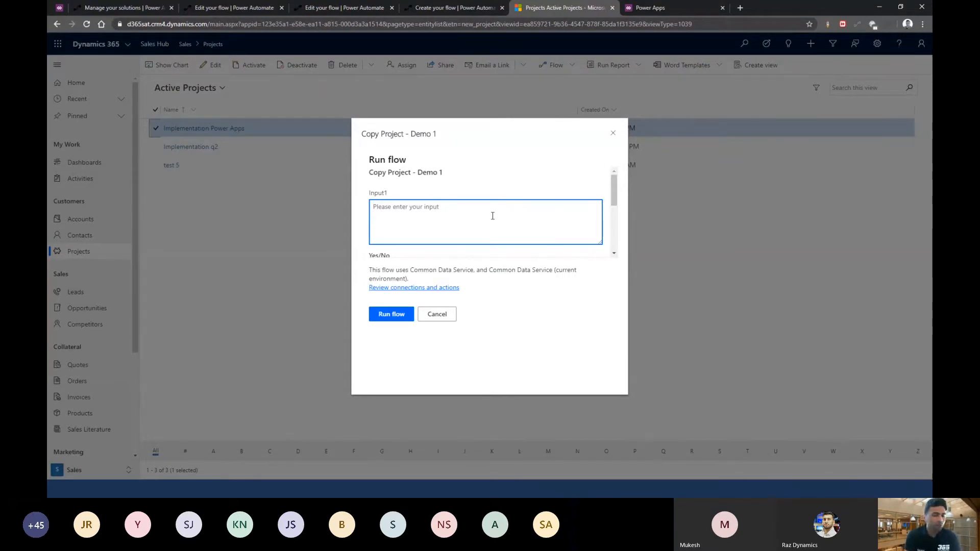
# - Run the Copy Project - Demo 1 flow with Input1 "new test" and May 28, 2020 as the trigger date
pyautogui.write('new test')
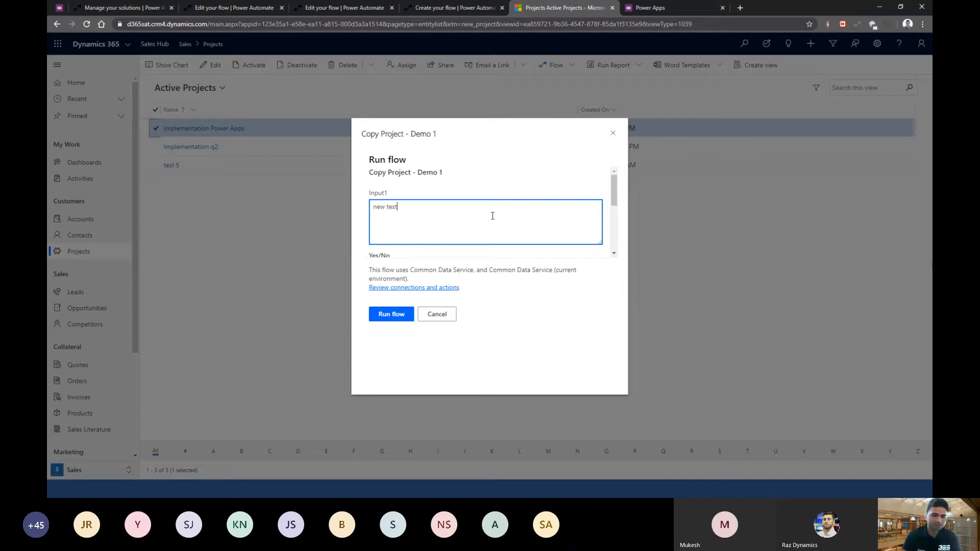
pyautogui.moveTo(610, 182); pyautogui.dragTo(622, 237)
pyautogui.click(424, 238)
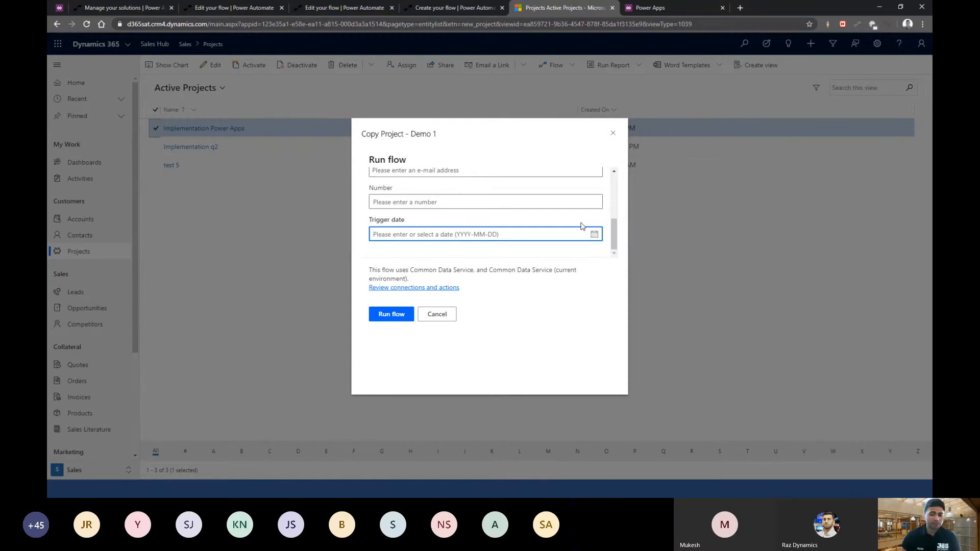
pyautogui.click(594, 234)
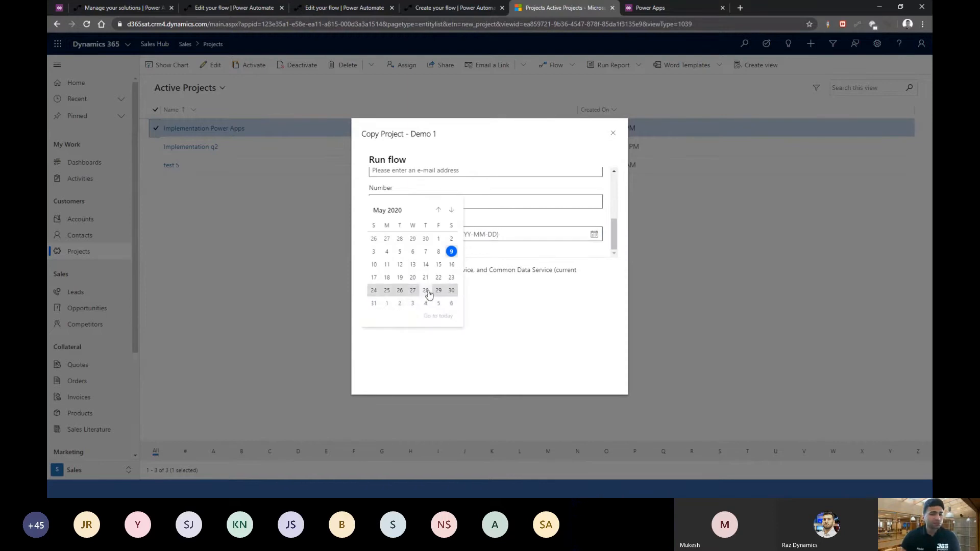
pyautogui.click(426, 290)
pyautogui.click(395, 313)
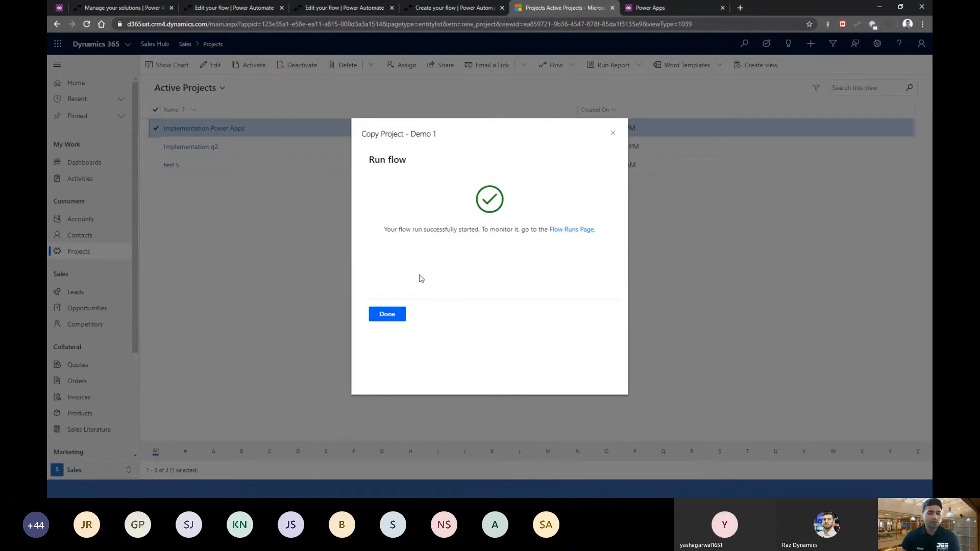
pyautogui.click(387, 318)
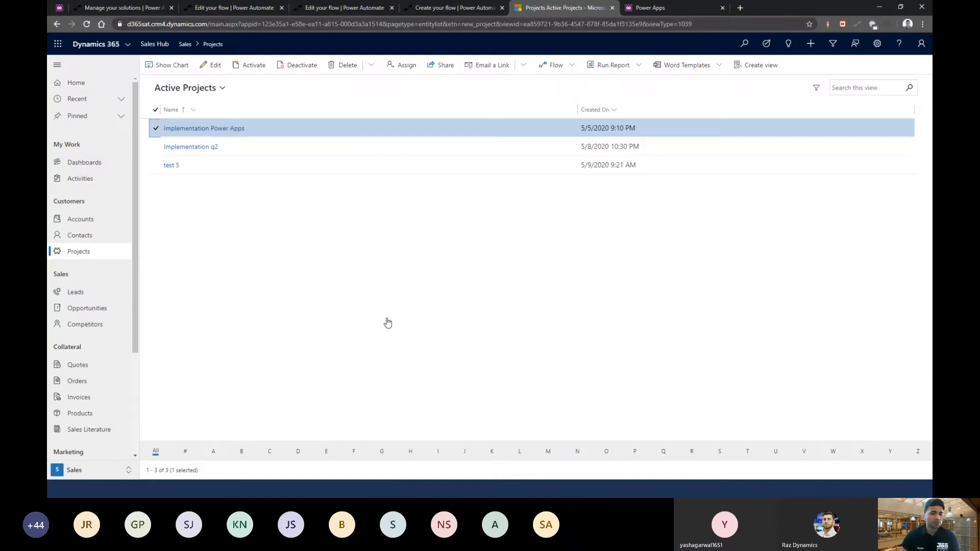
# - Refresh the Active Projects list, review the new test project's general and team details, and return to the list
pyautogui.click(156, 130)
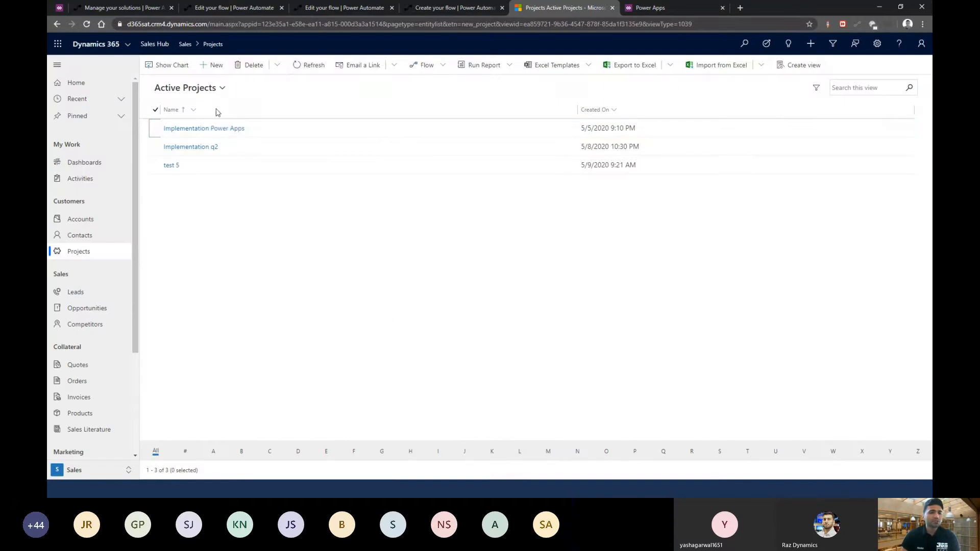
pyautogui.click(302, 66)
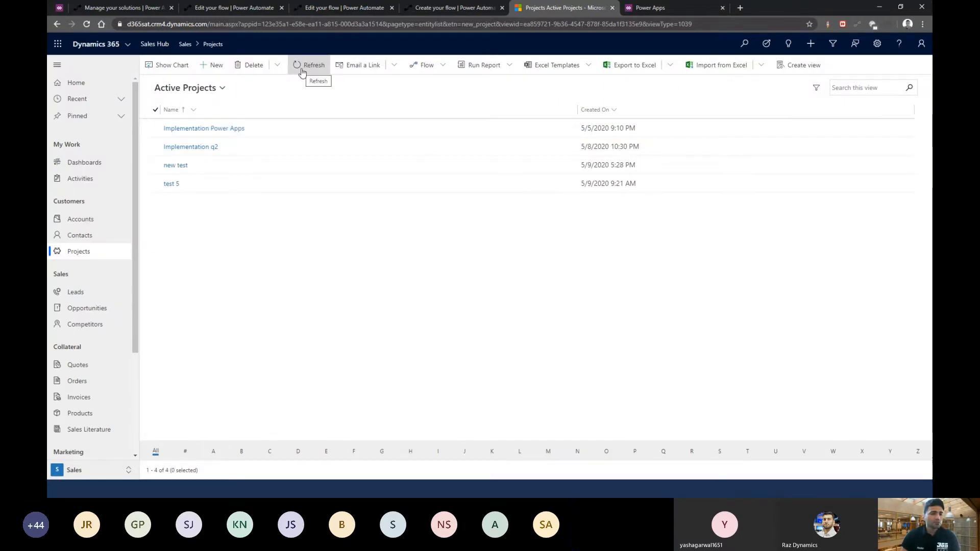
pyautogui.click(174, 167)
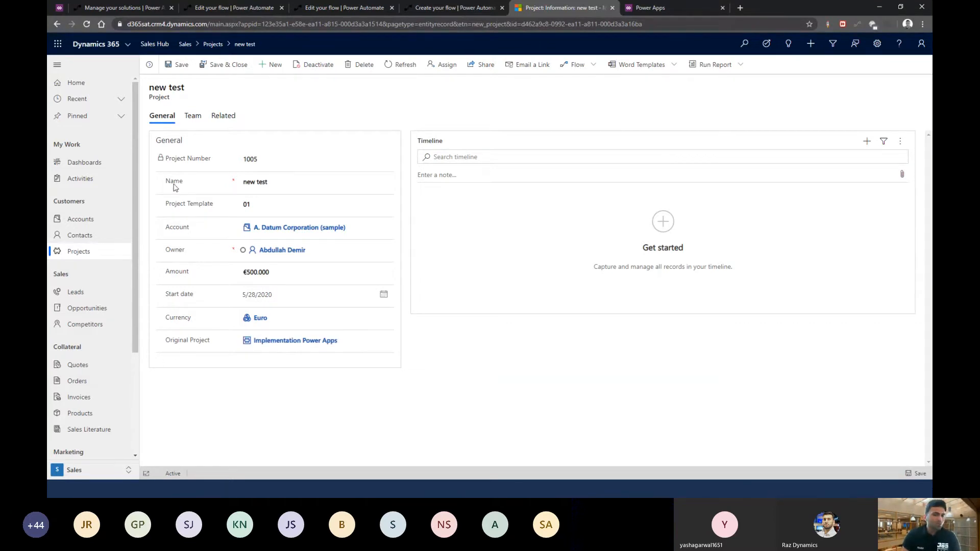
pyautogui.click(194, 117)
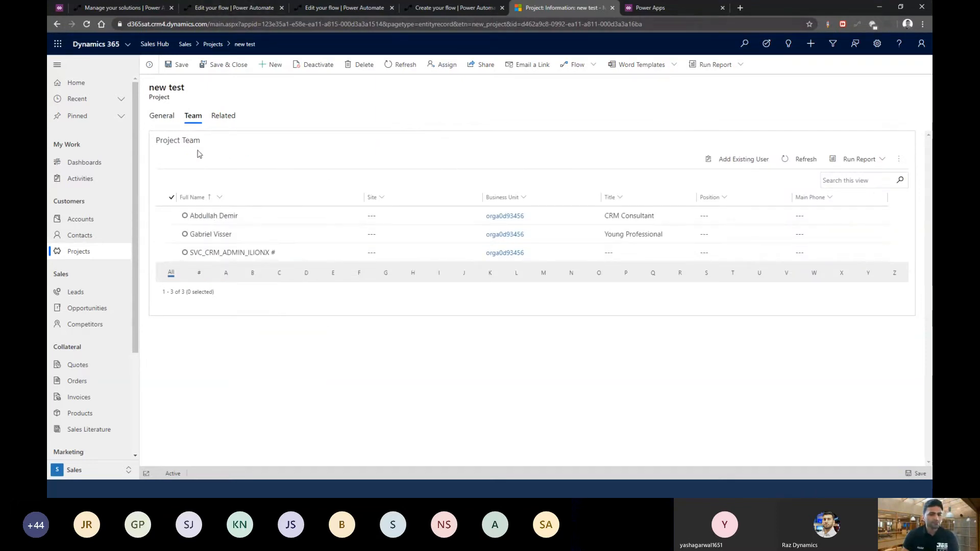
pyautogui.click(161, 116)
pyautogui.click(89, 252)
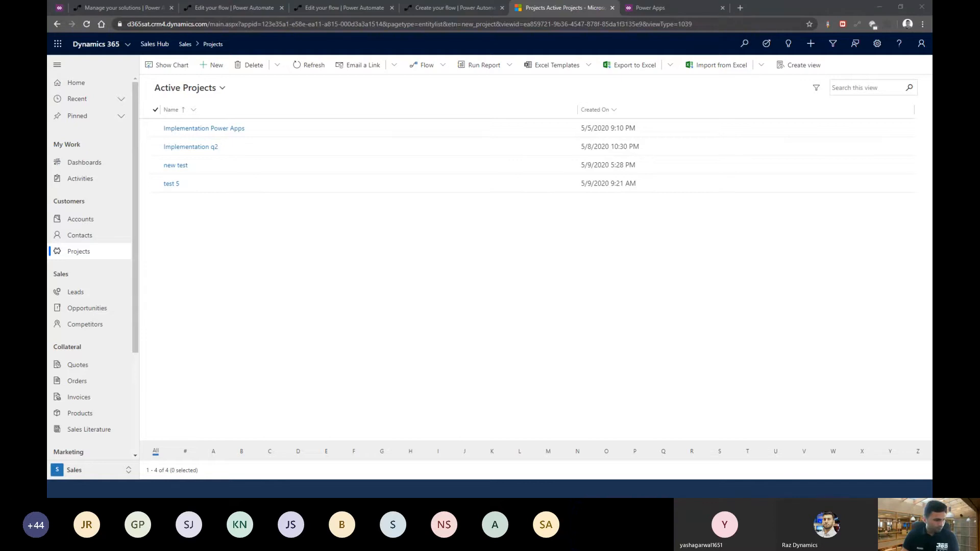
pyautogui.hotkey('alt', 'Tab')
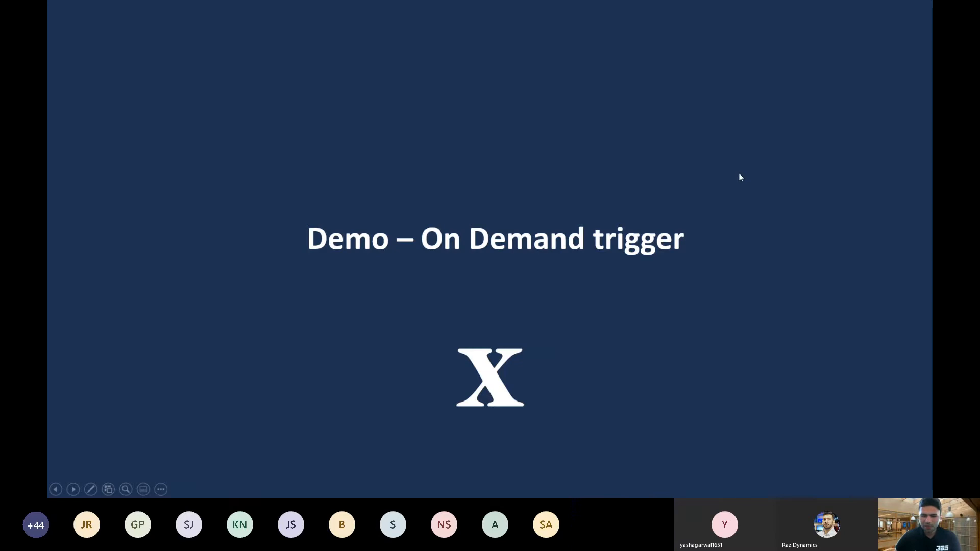
pyautogui.press('Right')
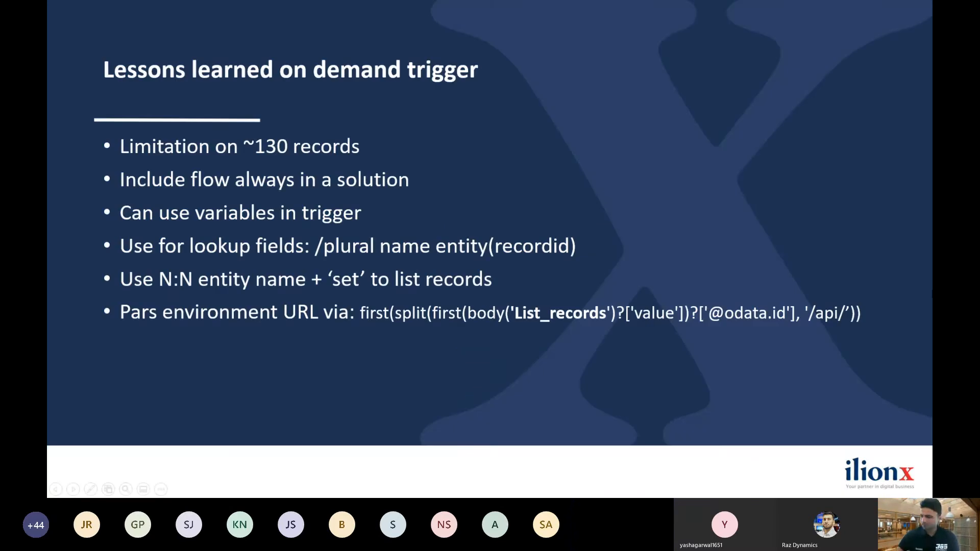
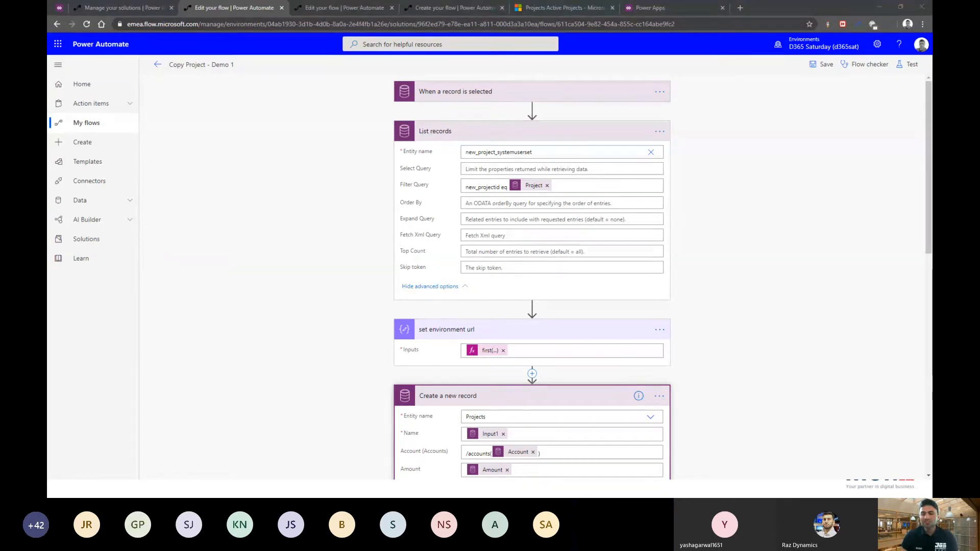
pyautogui.hotkey('alt', 'Tab')
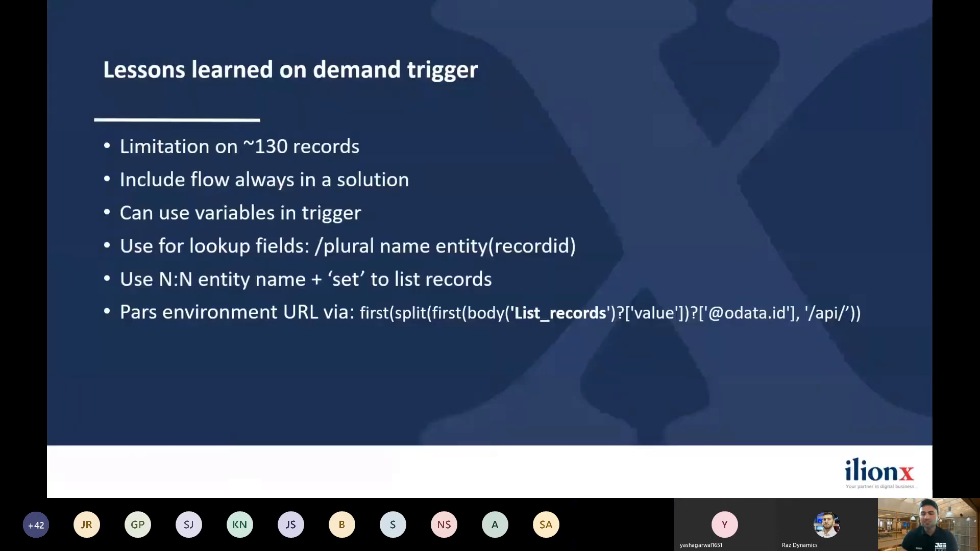
pyautogui.click(644, 389)
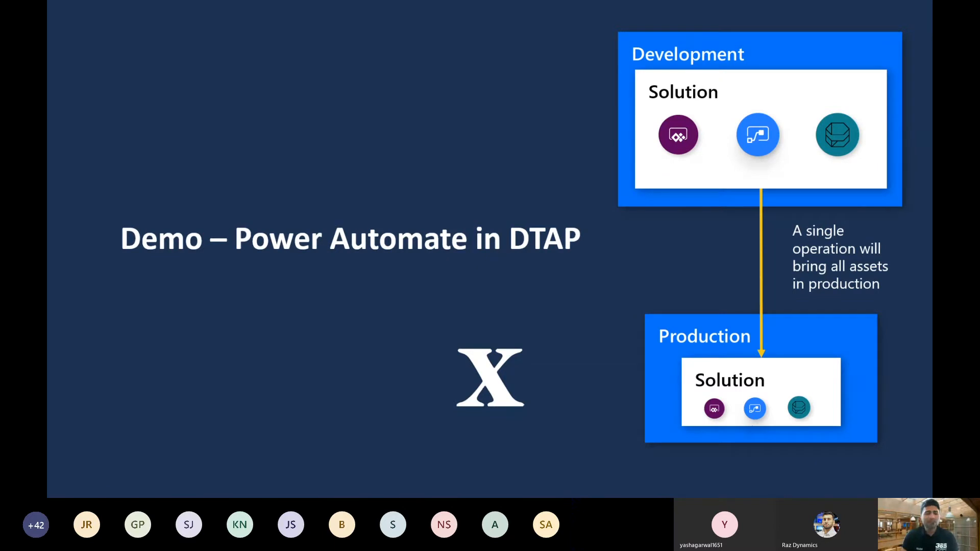
# - Switch back to Power Automate, find the D365 Saturday solution in the solutions list and open it to review its components
pyautogui.hotkey('alt', 'Tab')
pyautogui.scroll(-11, 324, 305)
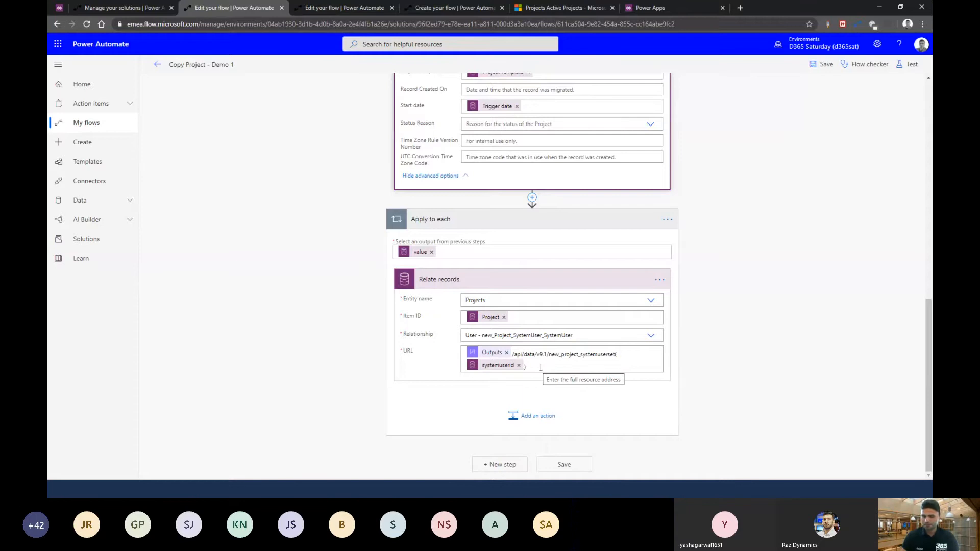
pyautogui.click(129, 10)
pyautogui.click(588, 293)
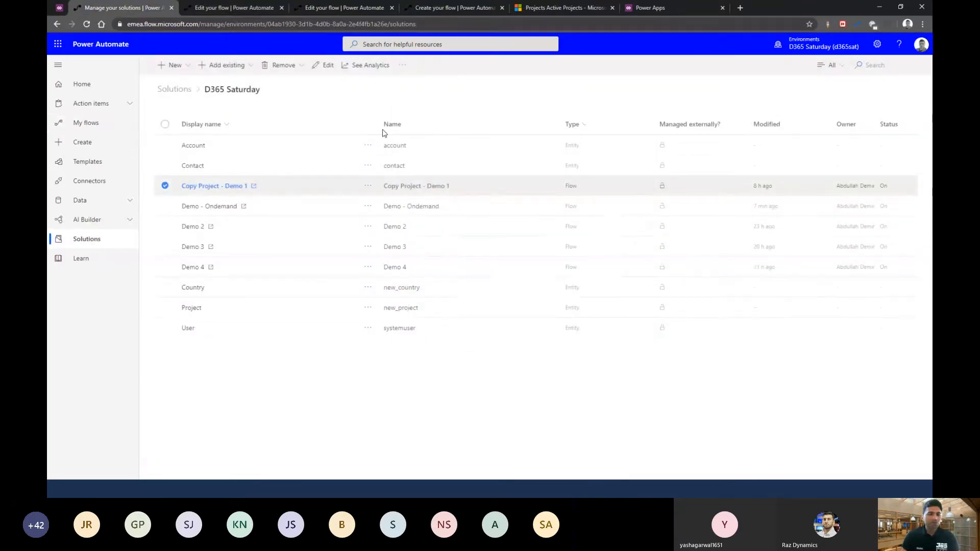
pyautogui.click(184, 94)
pyautogui.scroll(-1, 372, 322)
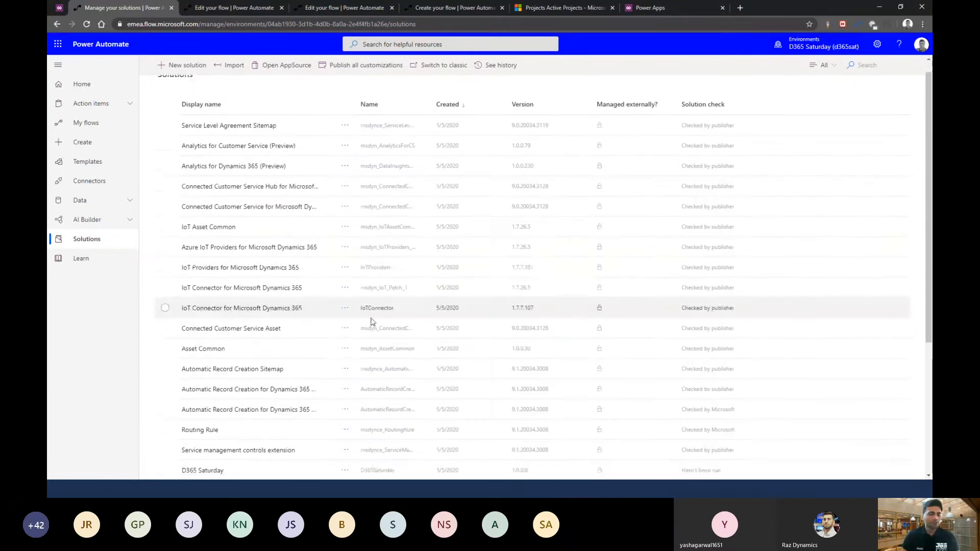
pyautogui.scroll(-4, 372, 321)
pyautogui.click(178, 269)
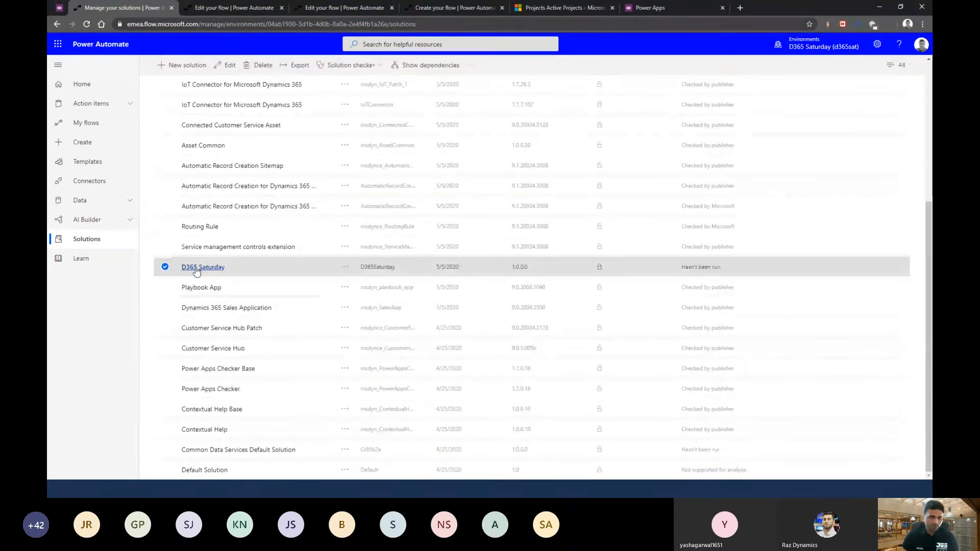
pyautogui.click(199, 267)
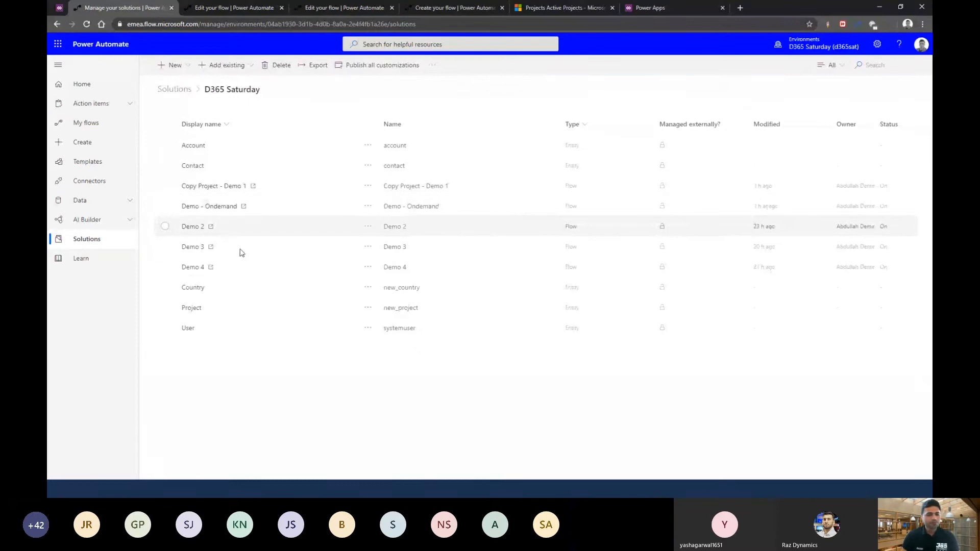
# - Export the D365 Saturday solution from the solutions list as a managed solution with version number 1.0.0.1
pyautogui.click(188, 99)
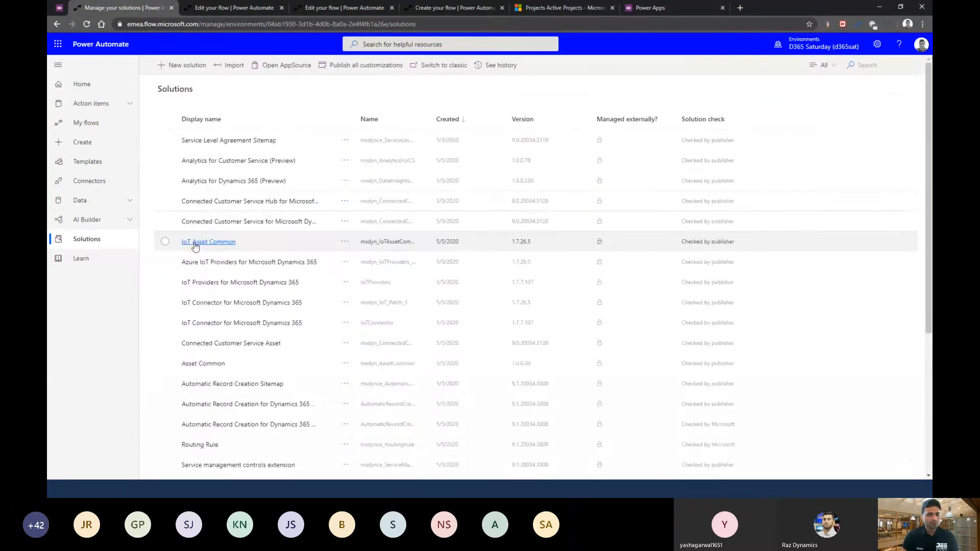
pyautogui.scroll(-4, 184, 368)
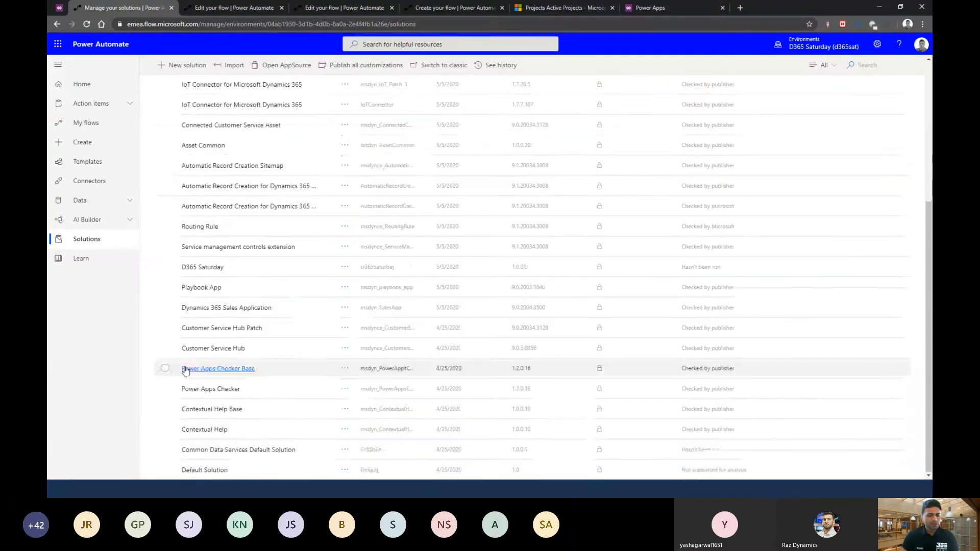
pyautogui.click(165, 266)
pyautogui.click(287, 68)
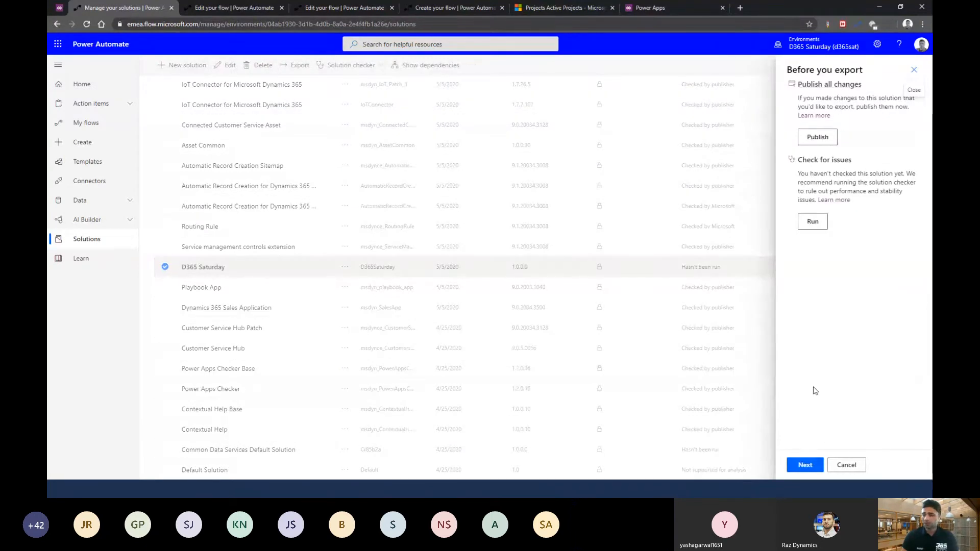
pyautogui.click(805, 467)
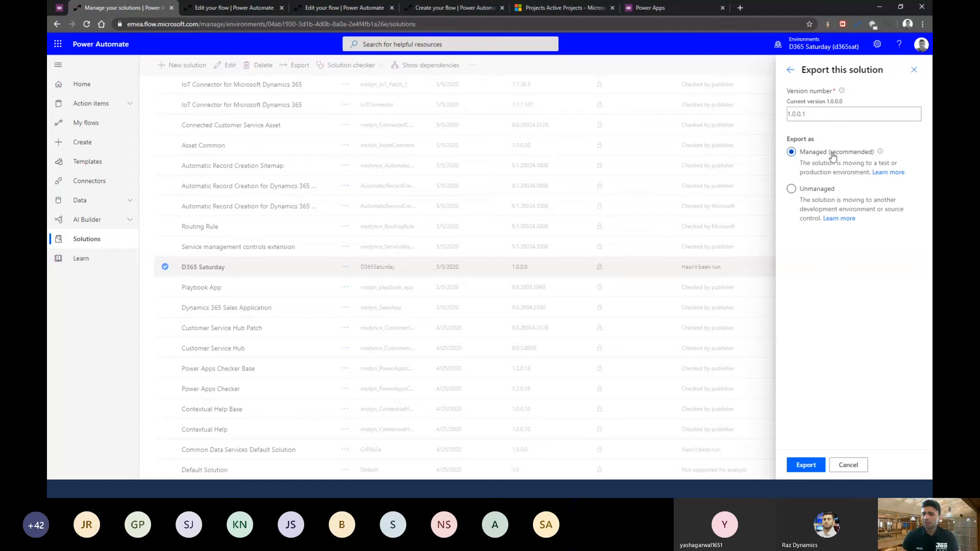
pyautogui.click(807, 467)
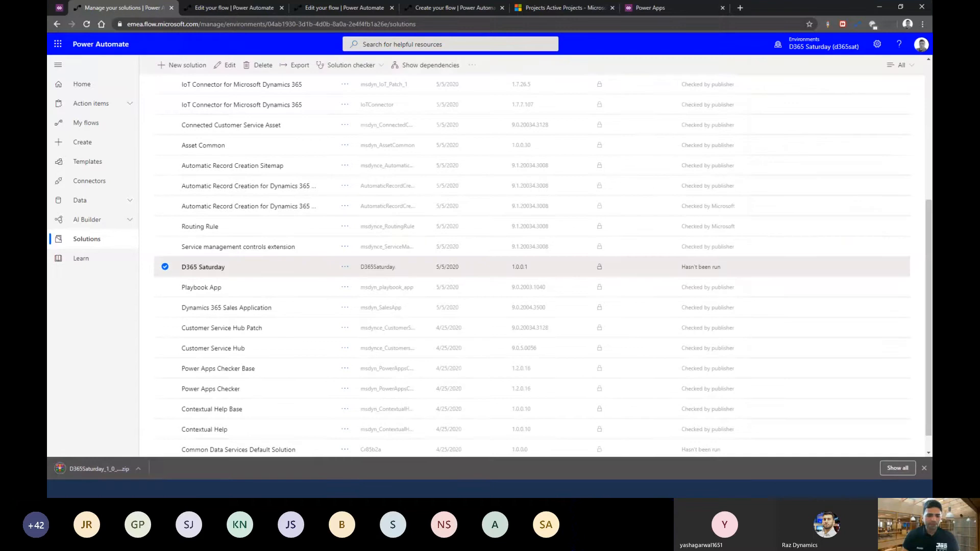
# - Switch to Power Apps in the D365 Saturday 2 environment and import the D365Saturday_1_0_0_1_managed package with SDK message processing steps enabled
pyautogui.click(653, 8)
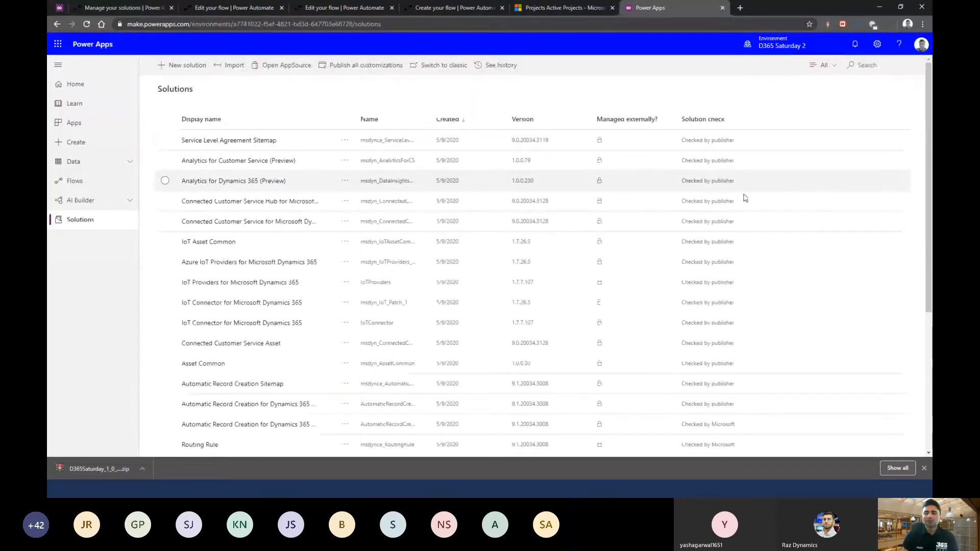
pyautogui.click(229, 65)
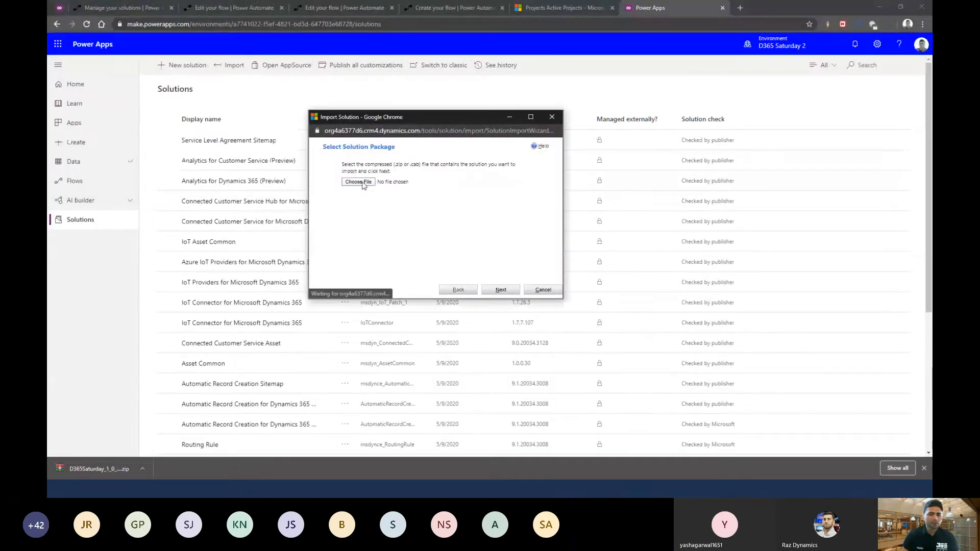
pyautogui.click(361, 181)
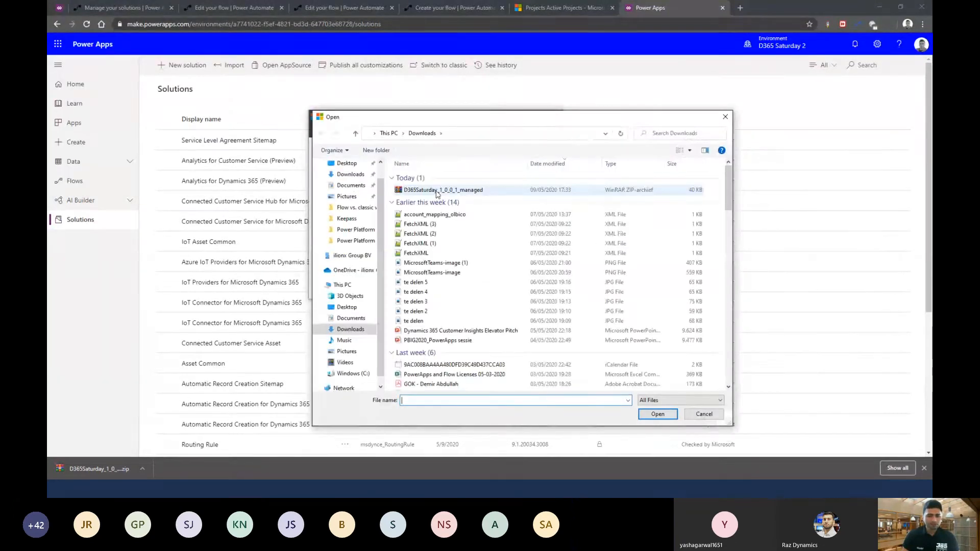
pyautogui.doubleClick(437, 190)
pyautogui.click(503, 290)
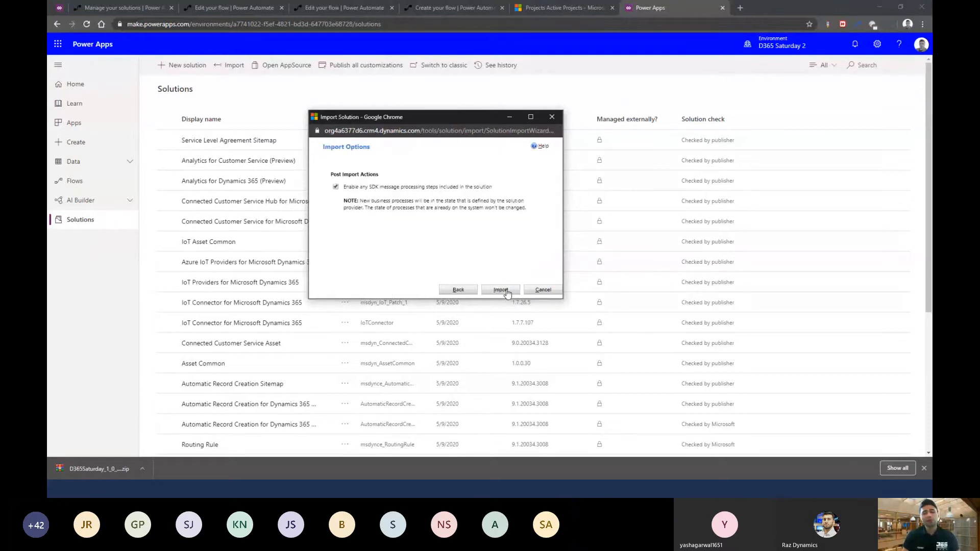
pyautogui.click(506, 292)
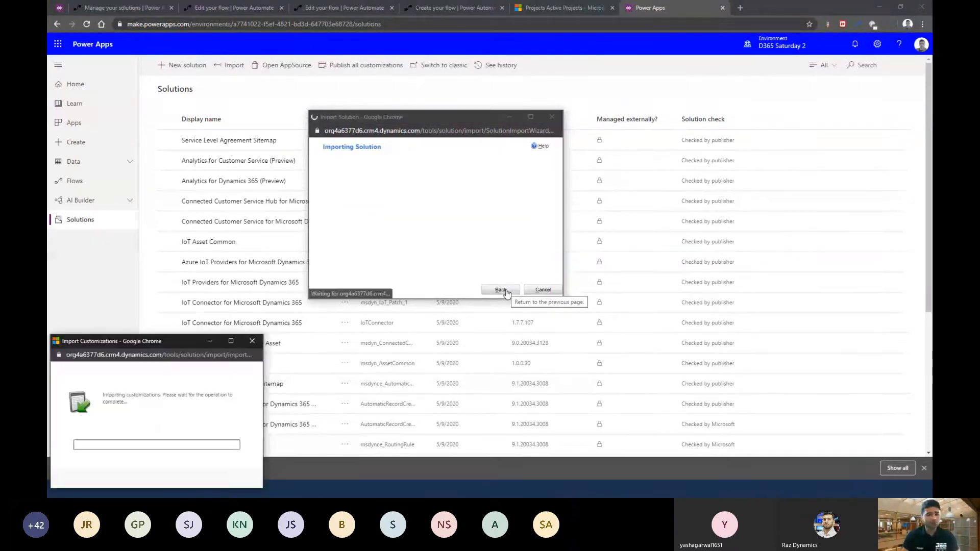
pyautogui.moveTo(154, 341); pyautogui.dragTo(440, 145)
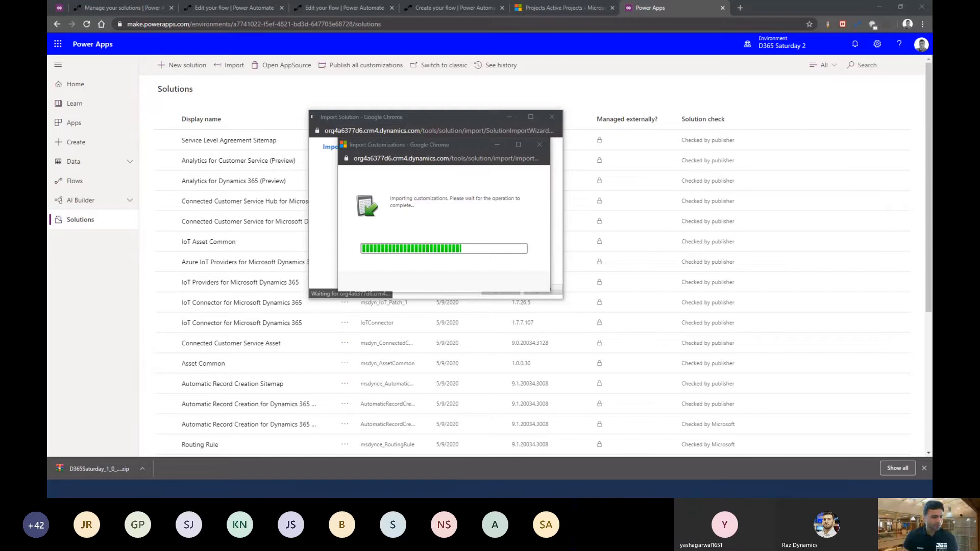
pyautogui.hotkey('alt', 'Tab')
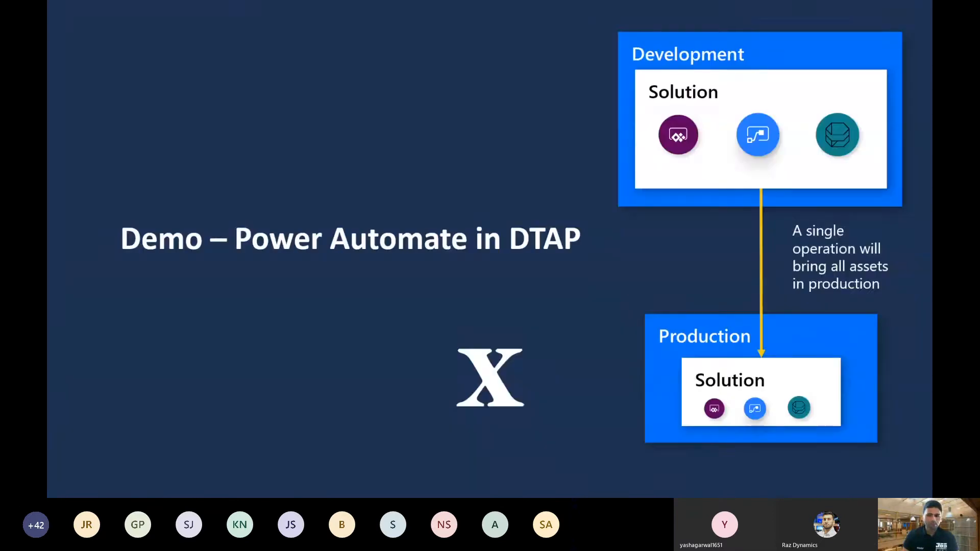
pyautogui.click(58, 72)
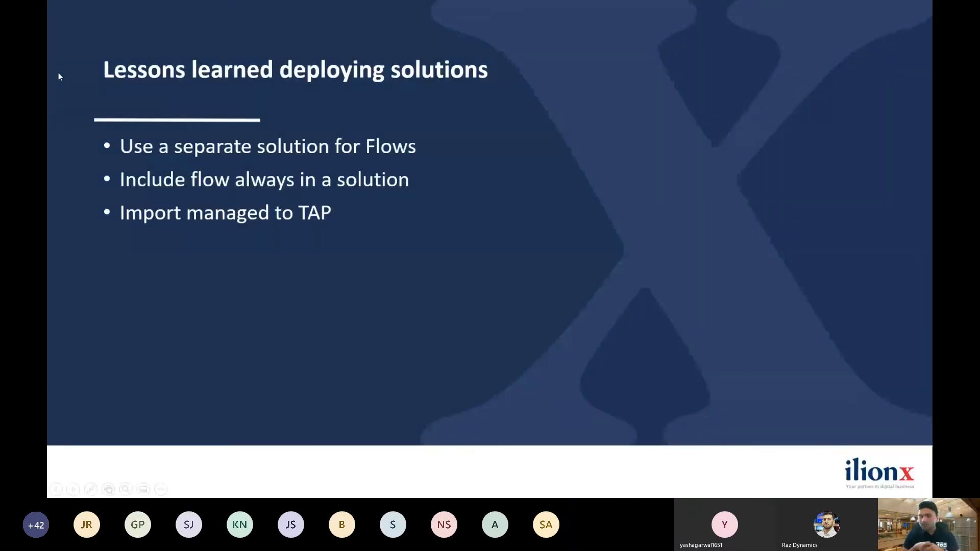
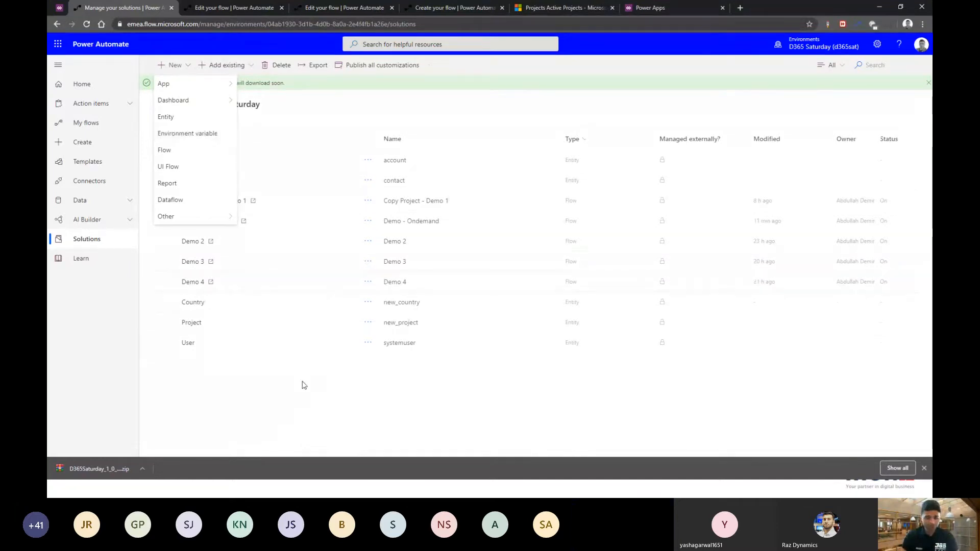
pyautogui.click(303, 385)
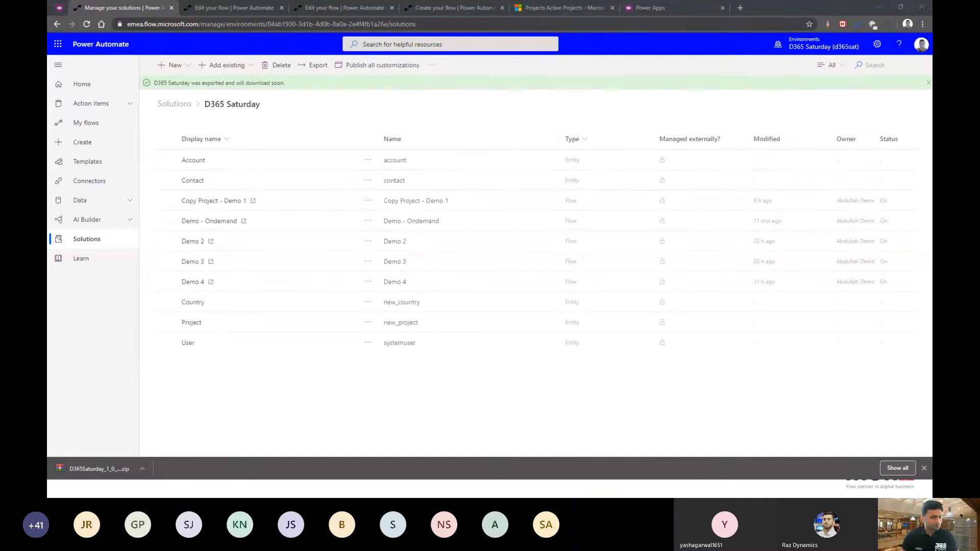
pyautogui.hotkey('alt', 'Tab')
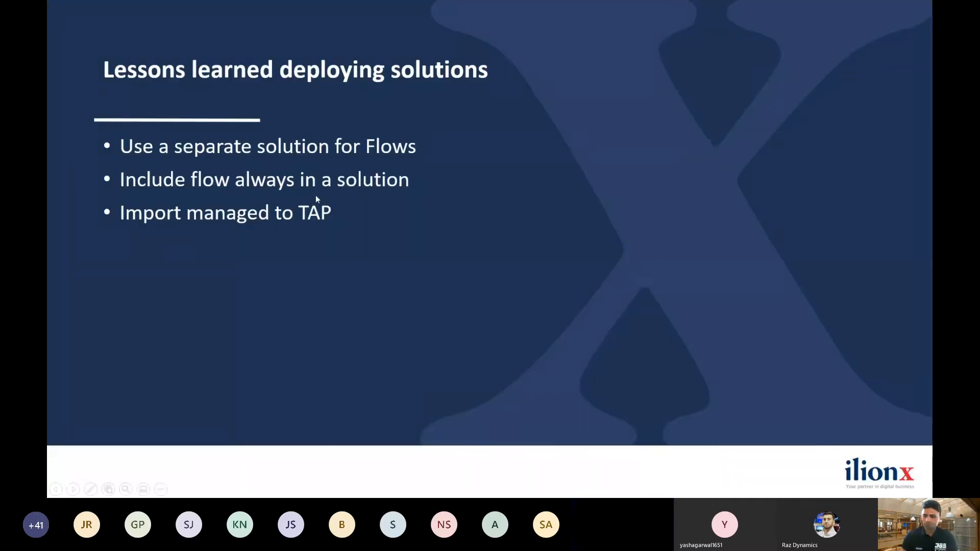
pyautogui.press('Right')
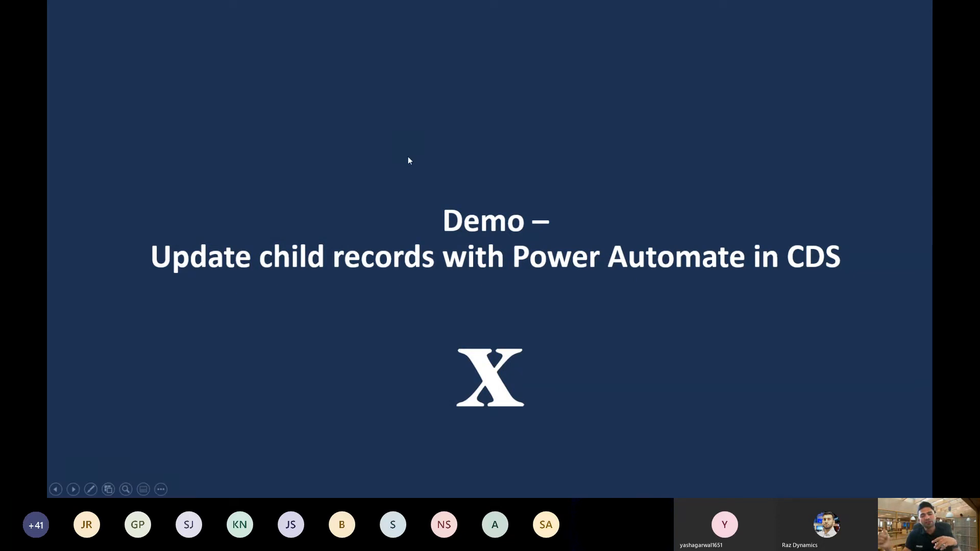
# - Switch to Dynamics 365, open the A. Datum Corporation (sample) account and review its address fields and related contacts
pyautogui.hotkey('alt', 'Tab')
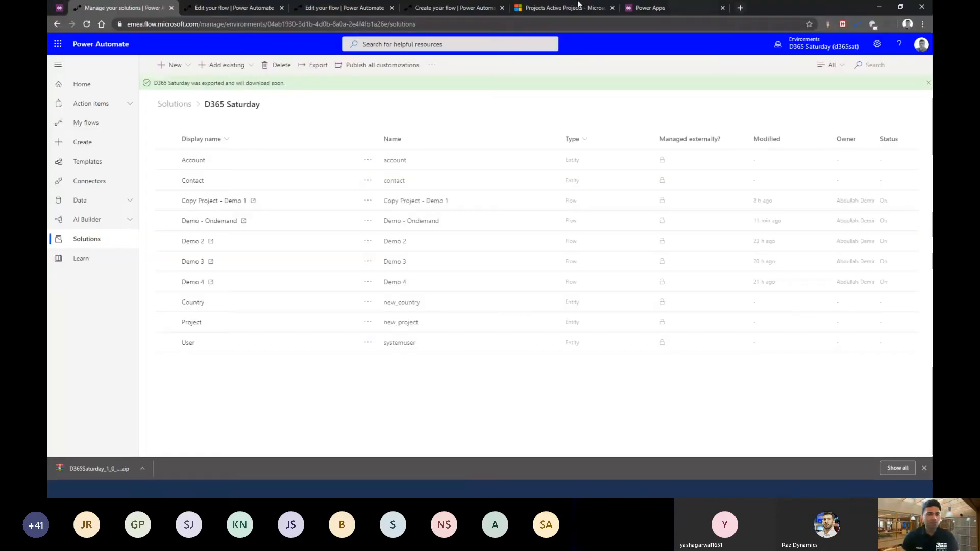
pyautogui.click(562, 8)
pyautogui.click(79, 219)
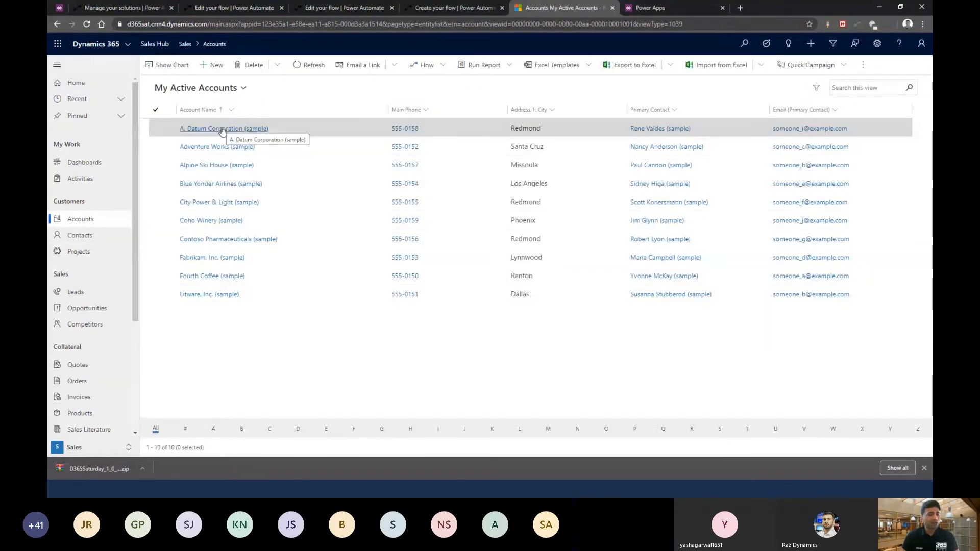
pyautogui.click(222, 129)
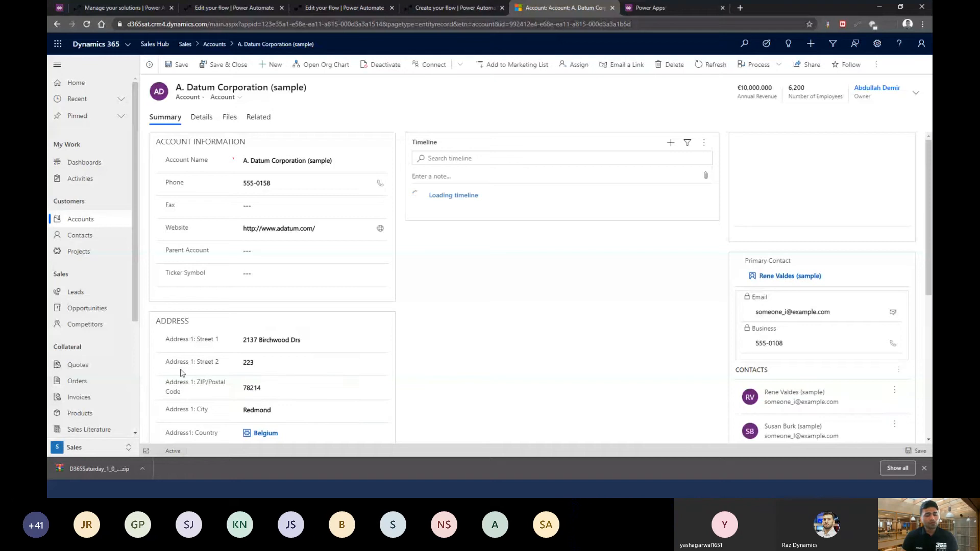
pyautogui.scroll(-1, 218, 355)
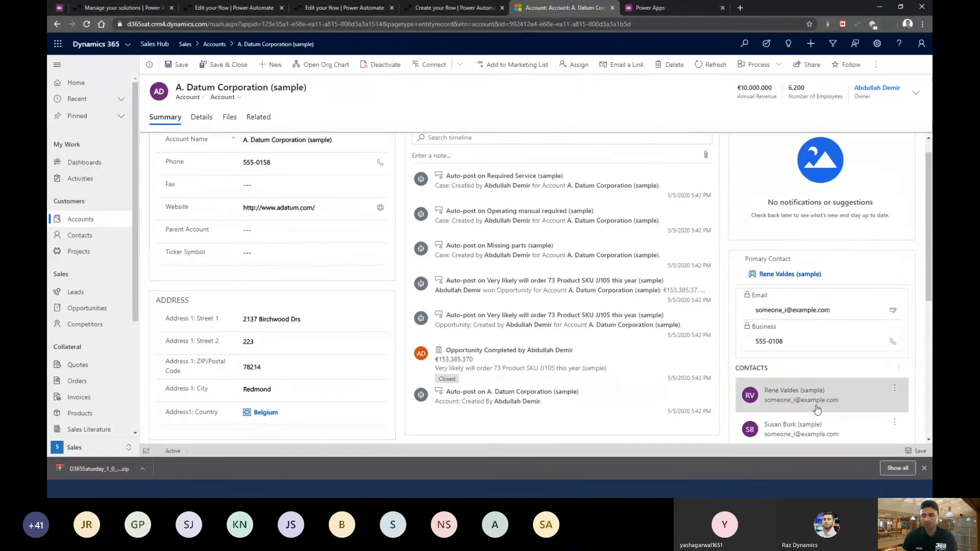
pyautogui.scroll(-1, 817, 408)
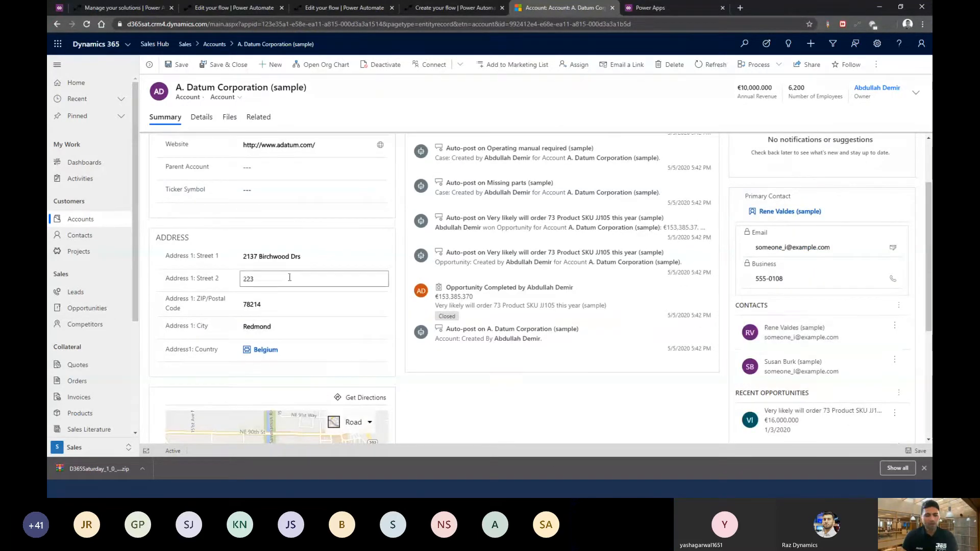
# - Save the account with Address 1: Street 1 set to Power Automate, and open its first related contact
pyautogui.click(347, 256)
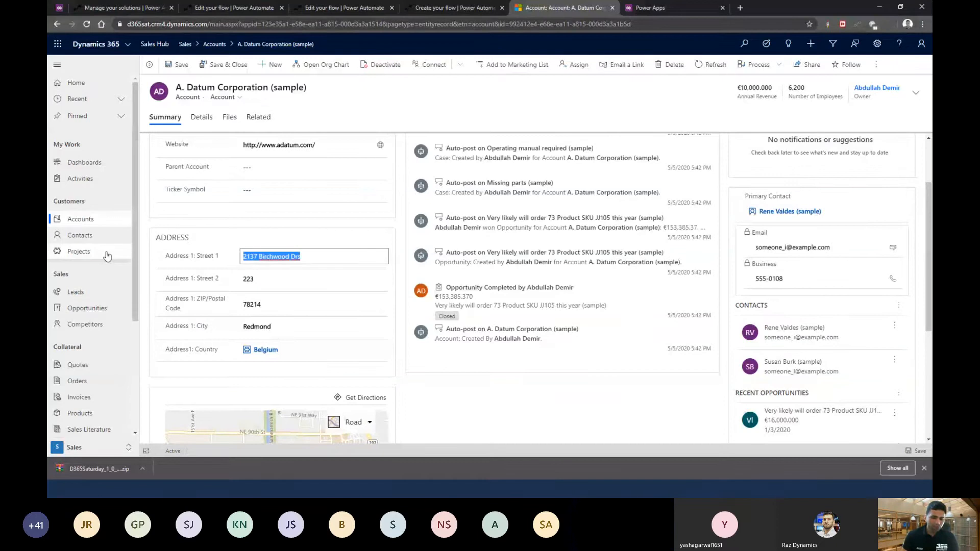
pyautogui.write('Power Automate')
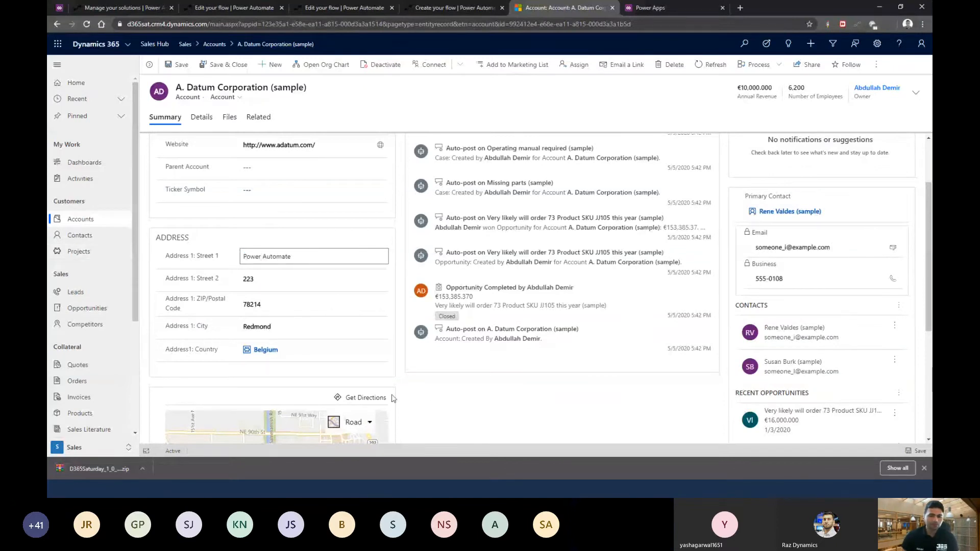
pyautogui.click(427, 392)
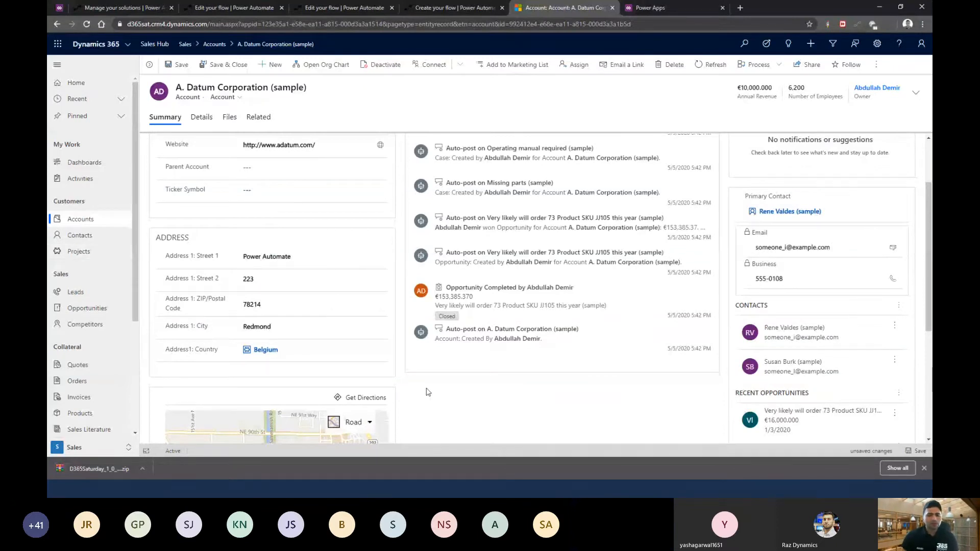
pyautogui.hotkey('ctrl', 's')
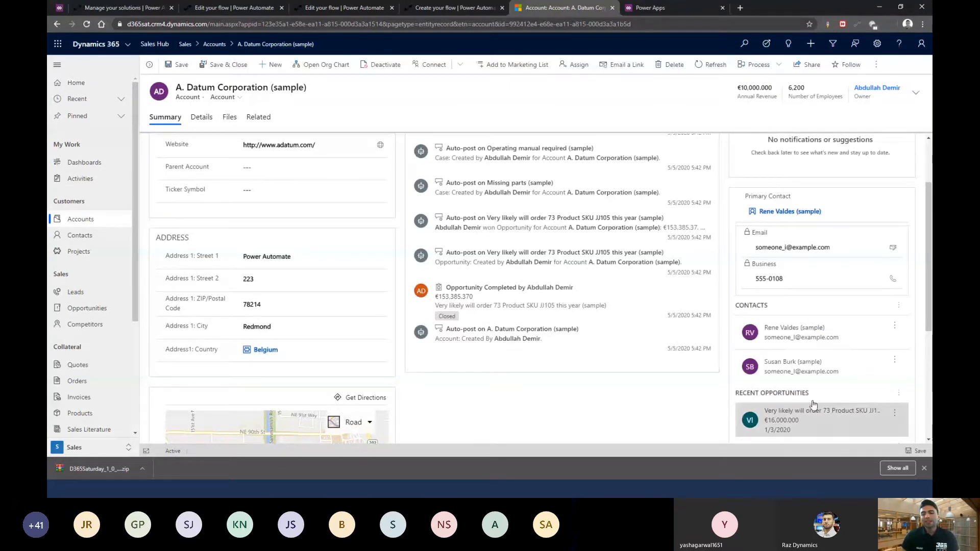
pyautogui.click(799, 341)
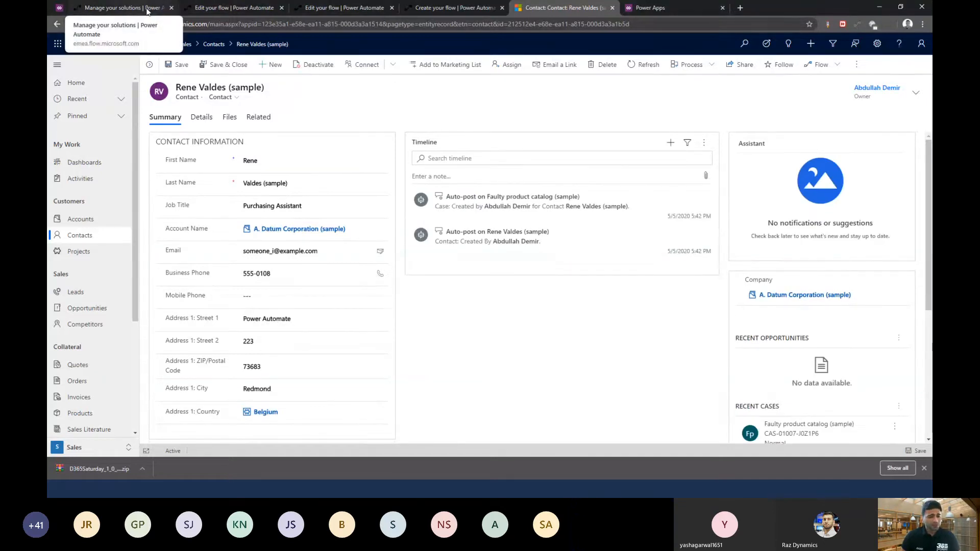
# - Switch to Power Automate, open the Demo 2 flow for editing and show the advanced options of its account trigger
pyautogui.click(108, 14)
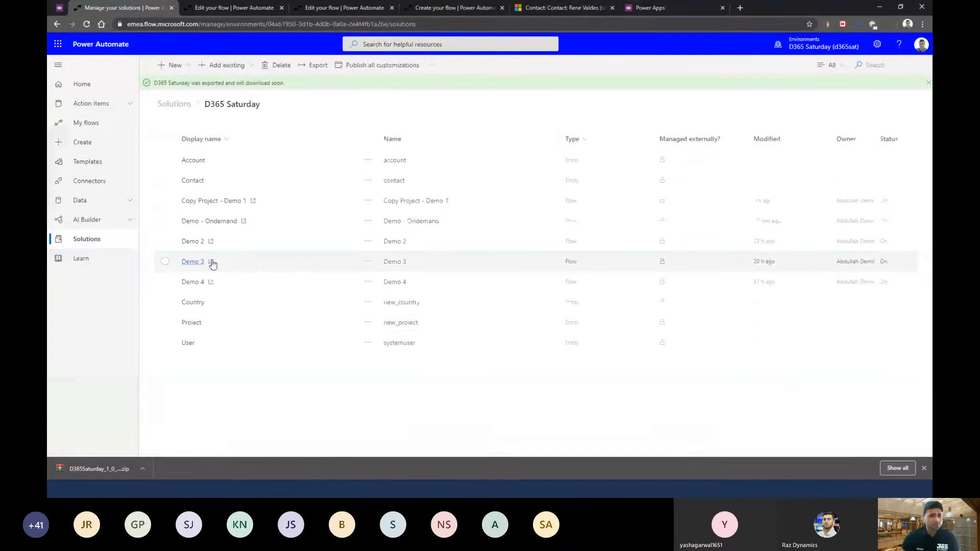
pyautogui.click(193, 241)
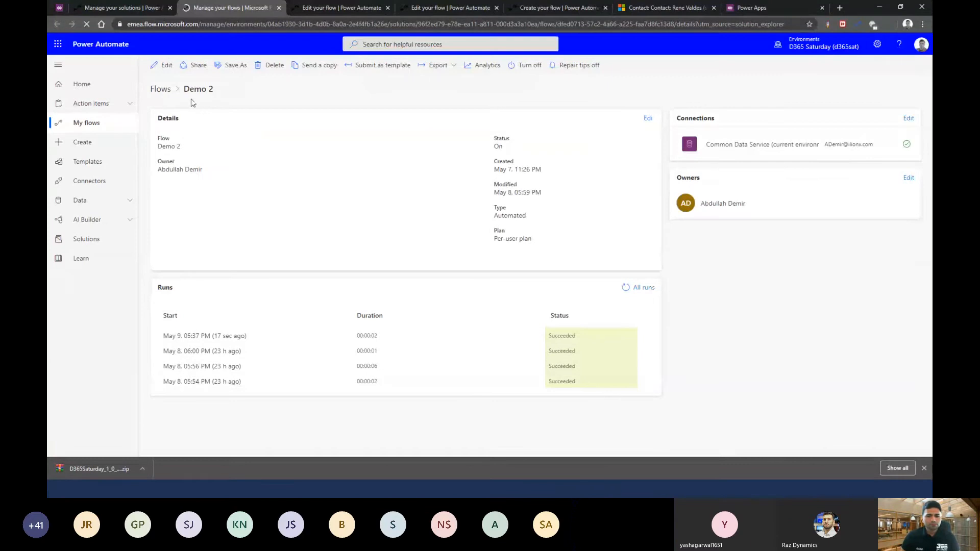
pyautogui.click(166, 64)
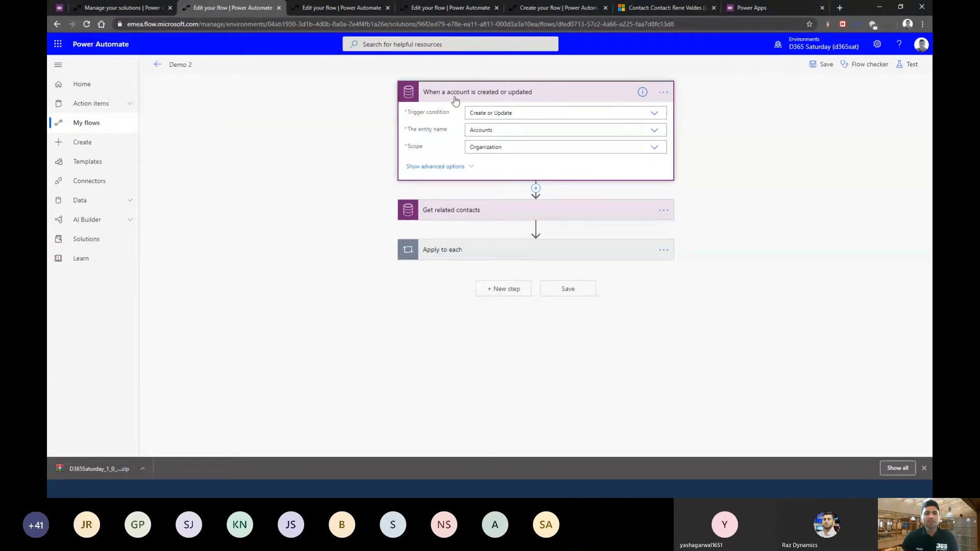
pyautogui.click(455, 168)
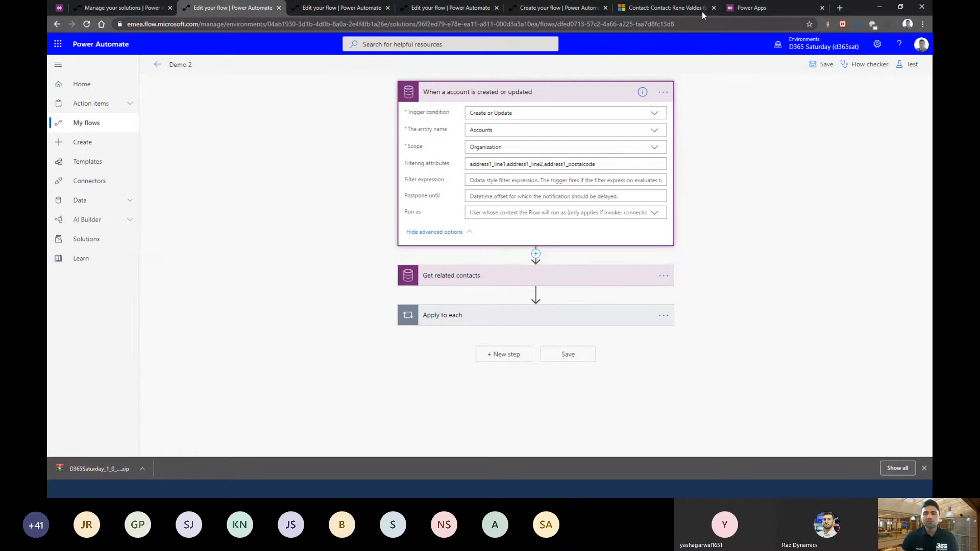
# - Switch to the contact record in Dynamics 365 and display the form's logical names with Level up to examine the address fields
pyautogui.click(669, 7)
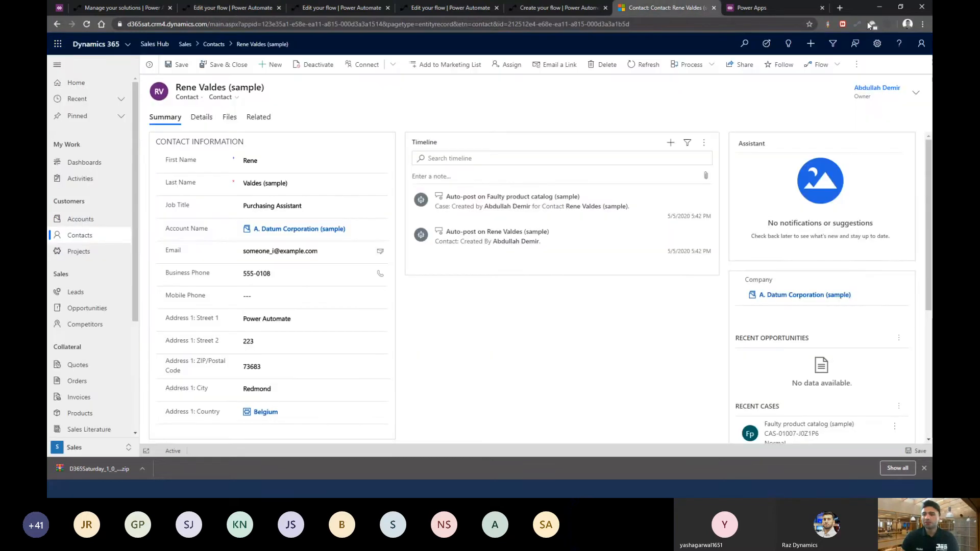
pyautogui.click(827, 24)
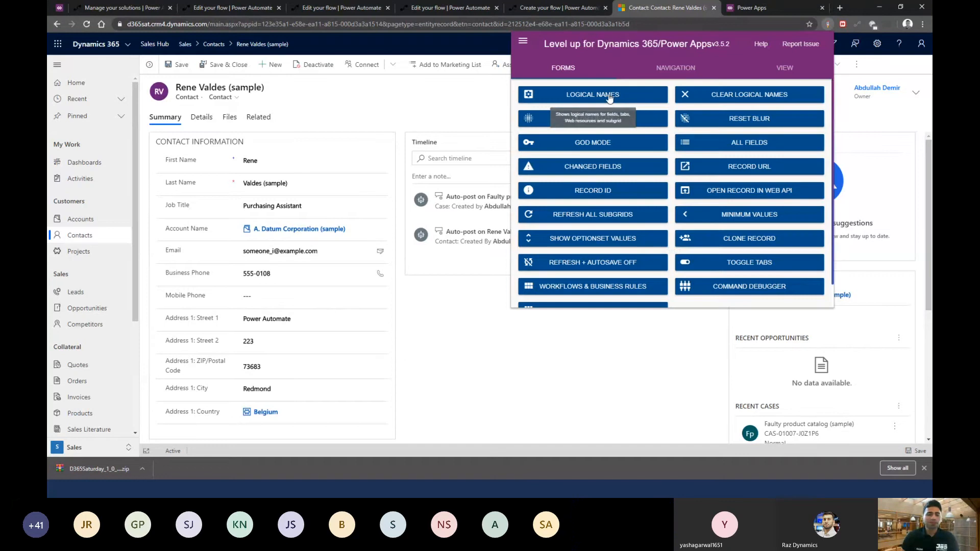
pyautogui.click(609, 96)
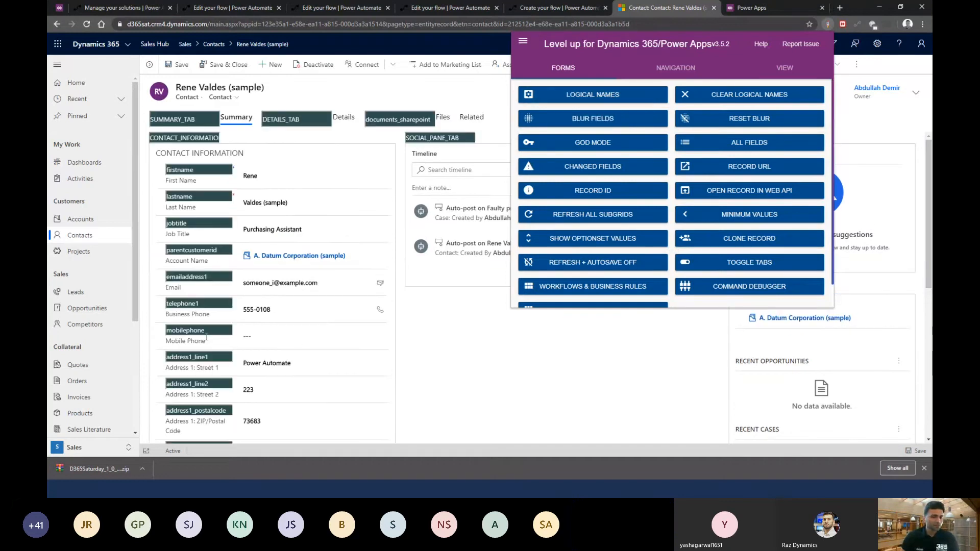
pyautogui.scroll(-3, 207, 337)
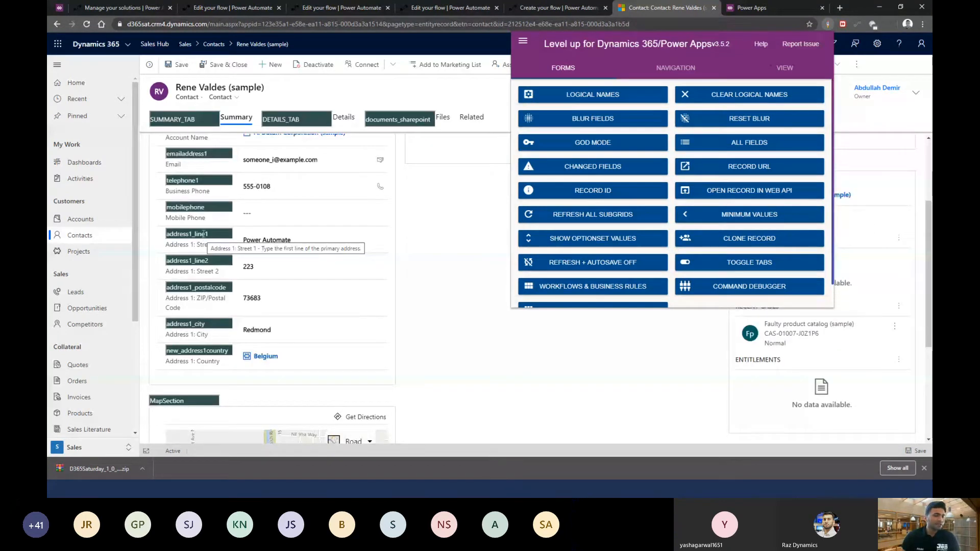
pyautogui.scroll(1, 203, 233)
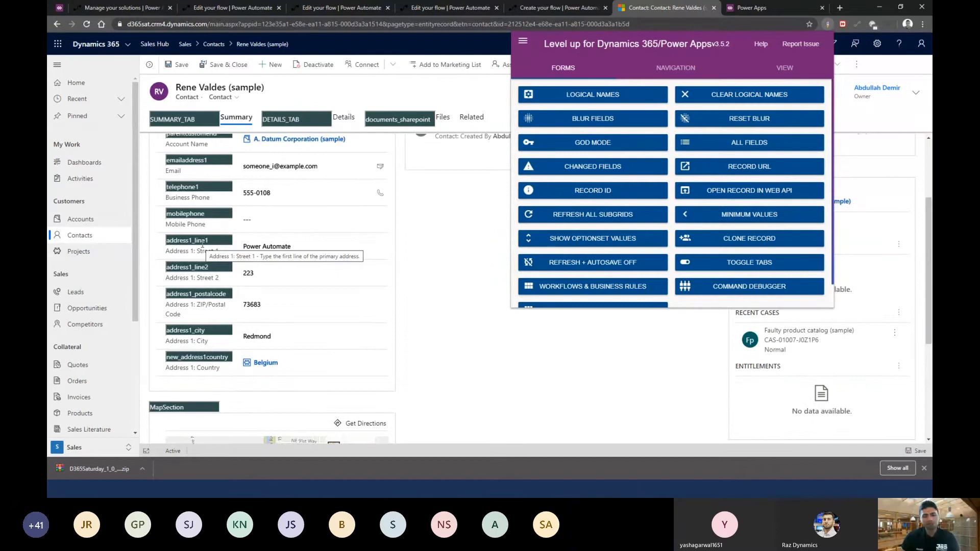
# - Return to the Demo 2 flow and expand Get related contacts with its advanced options to examine the filter query
pyautogui.click(133, 9)
pyautogui.click(221, 8)
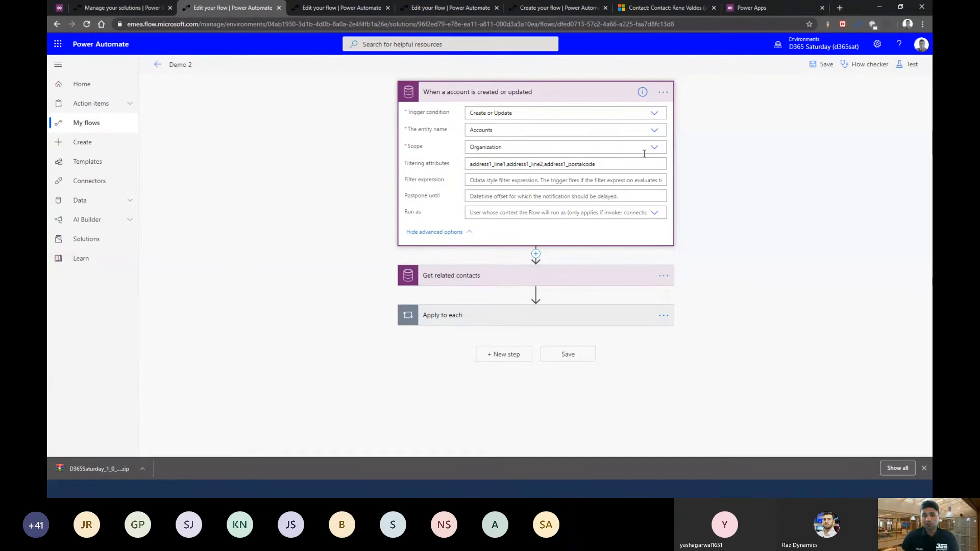
pyautogui.click(489, 273)
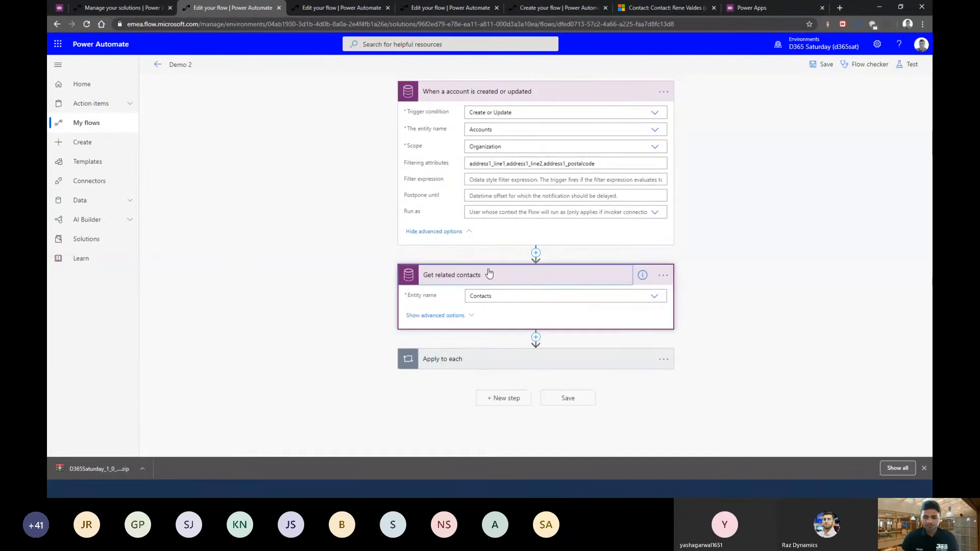
pyautogui.click(450, 316)
pyautogui.scroll(-3, 452, 263)
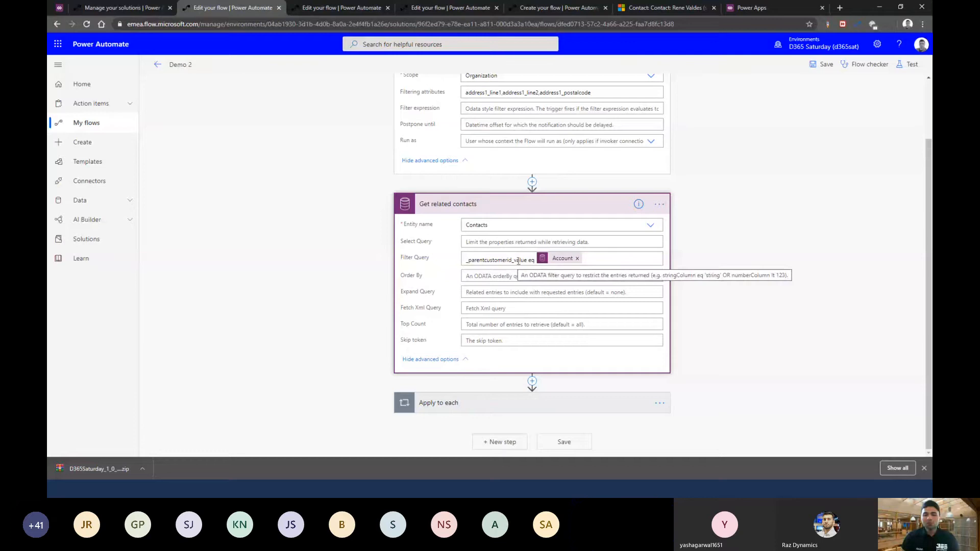
# - Highlight the logical name of the Account Name field on the contact form in Dynamics 365, and return to the flow
pyautogui.click(661, 14)
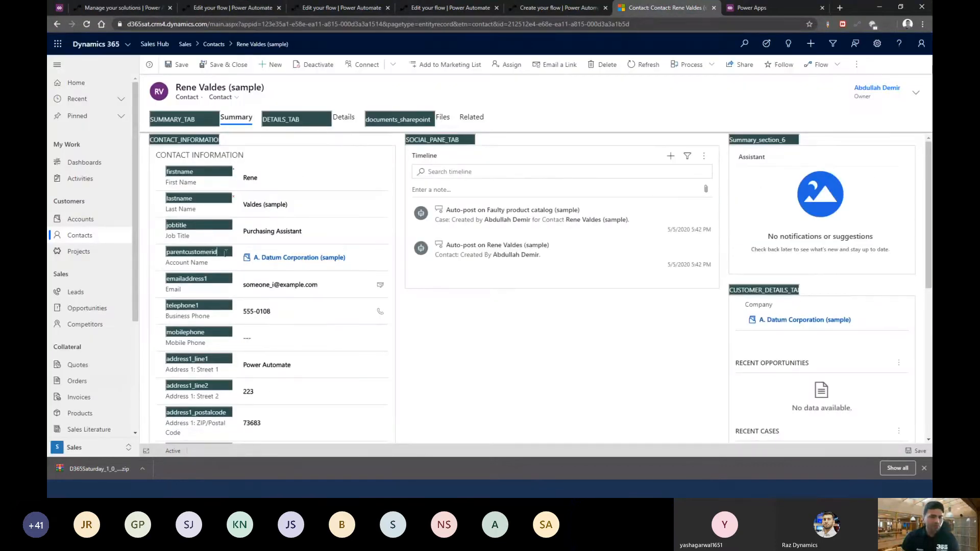
pyautogui.moveTo(226, 254); pyautogui.dragTo(161, 257)
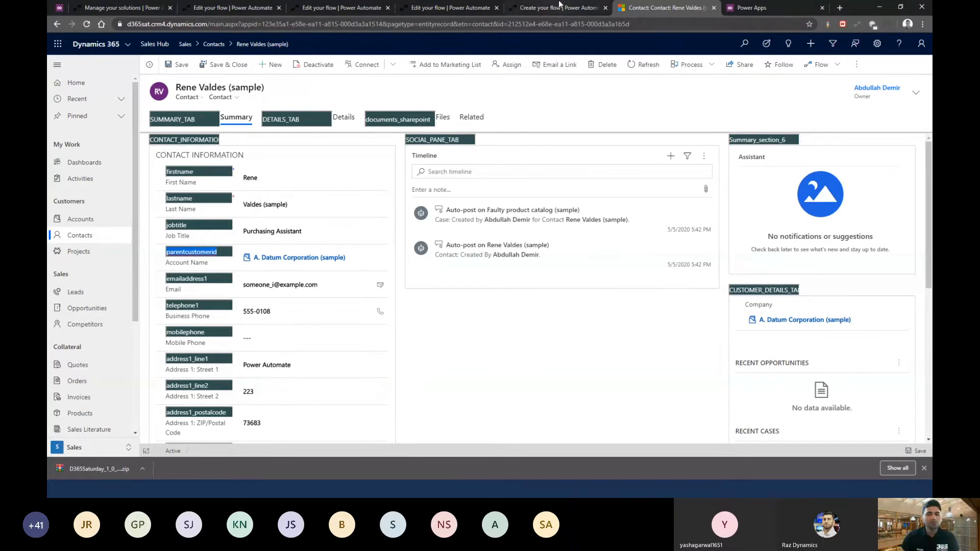
pyautogui.click(220, 11)
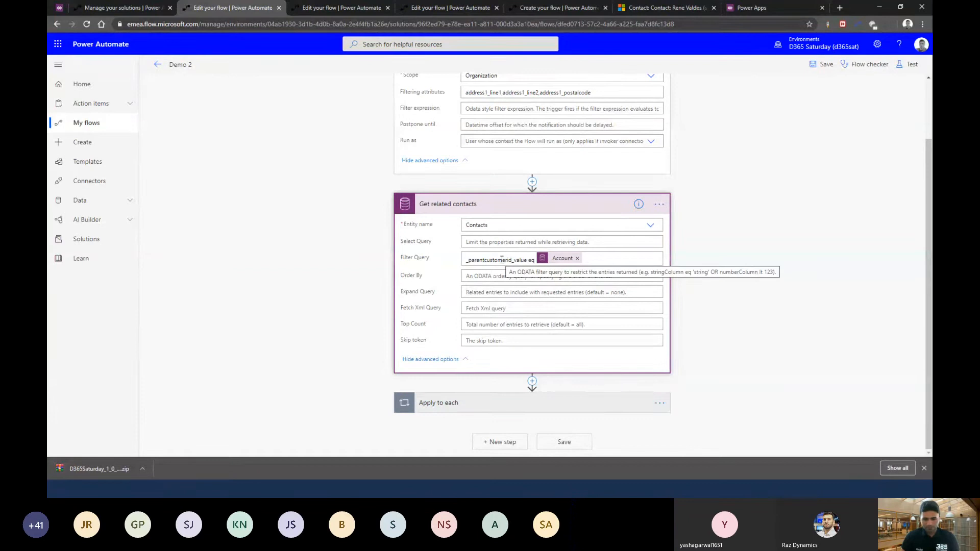
# - Expand the Apply to each loop and its Update a record action to examine the contact address mappings
pyautogui.click(464, 402)
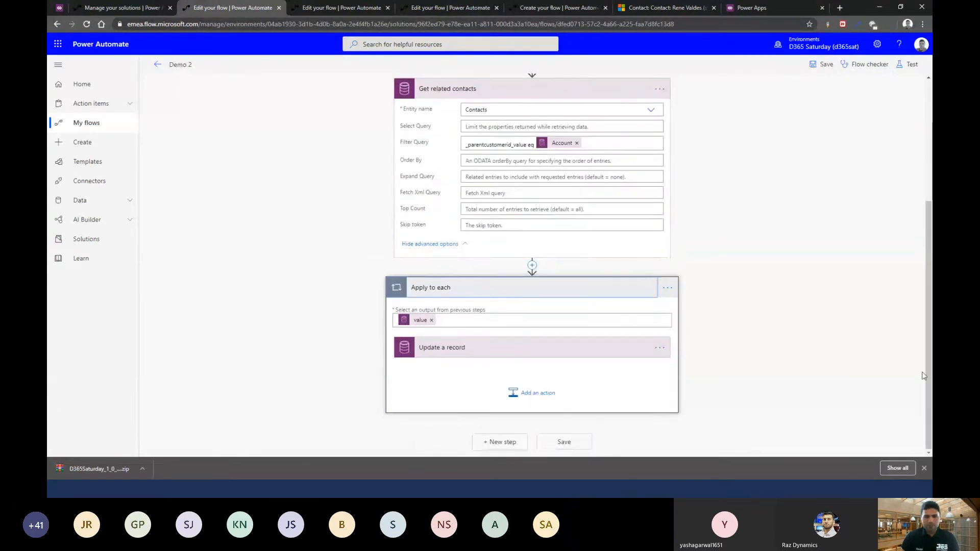
pyautogui.click(452, 348)
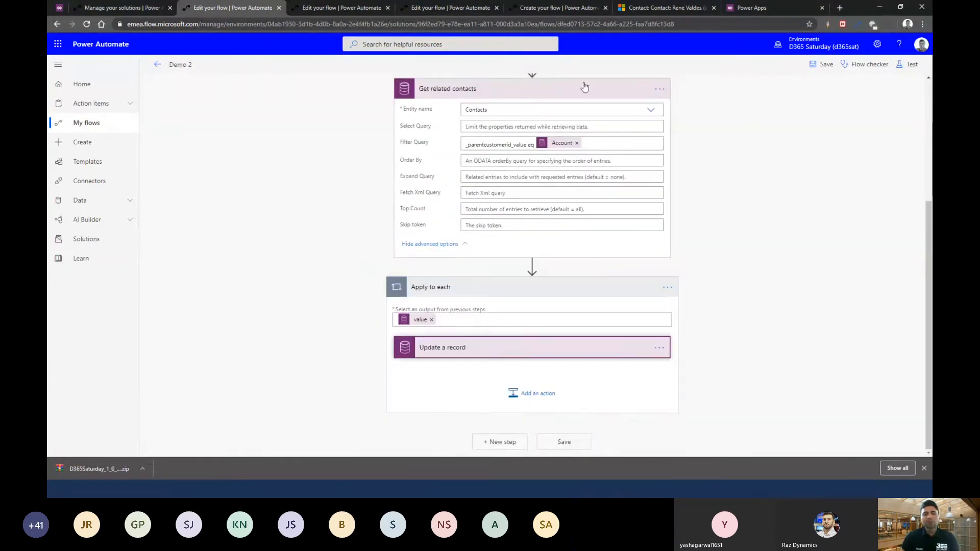
pyautogui.scroll(-3, 510, 235)
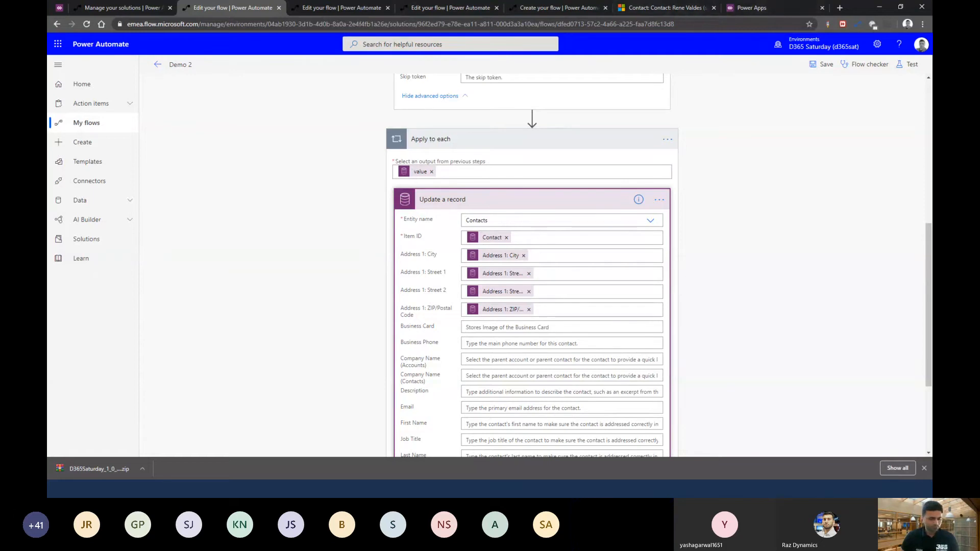
pyautogui.hotkey('alt', 'Tab')
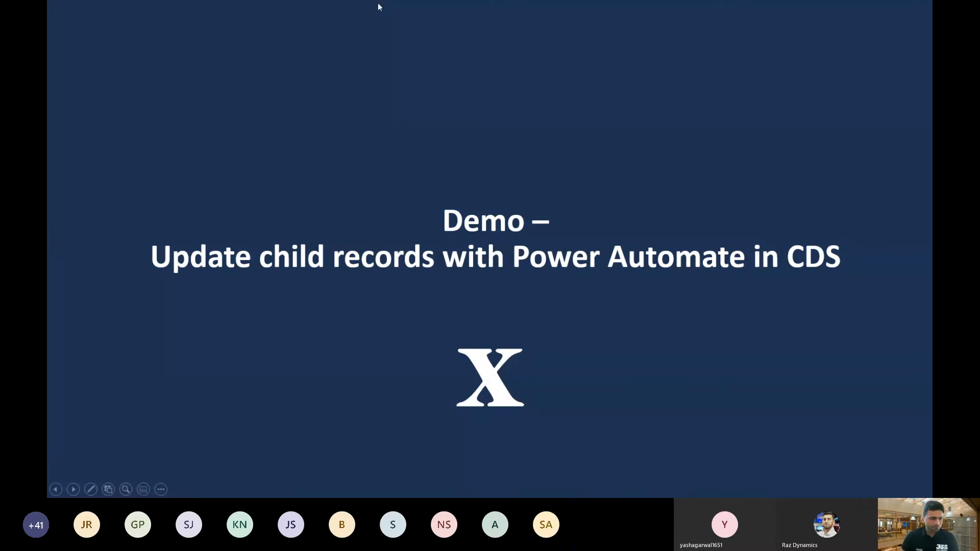
pyautogui.press('Right')
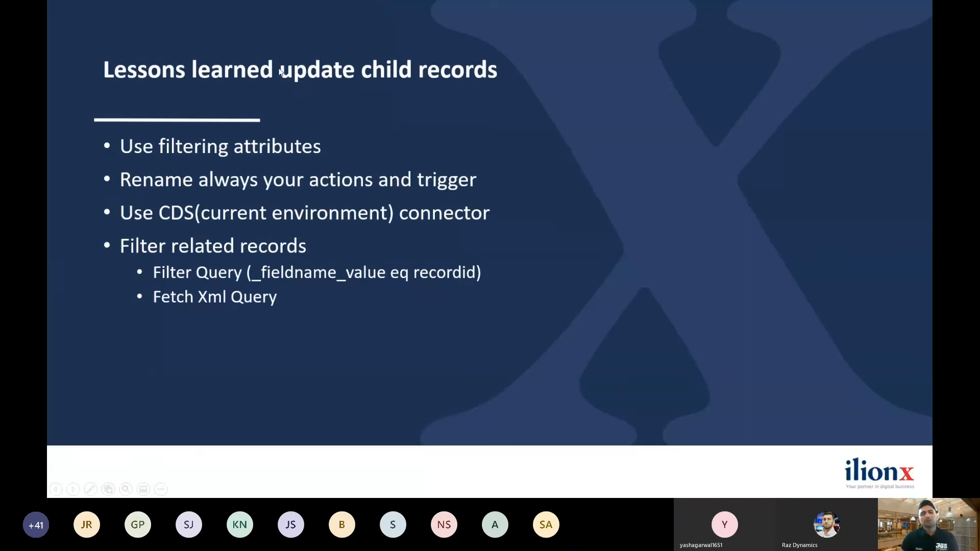